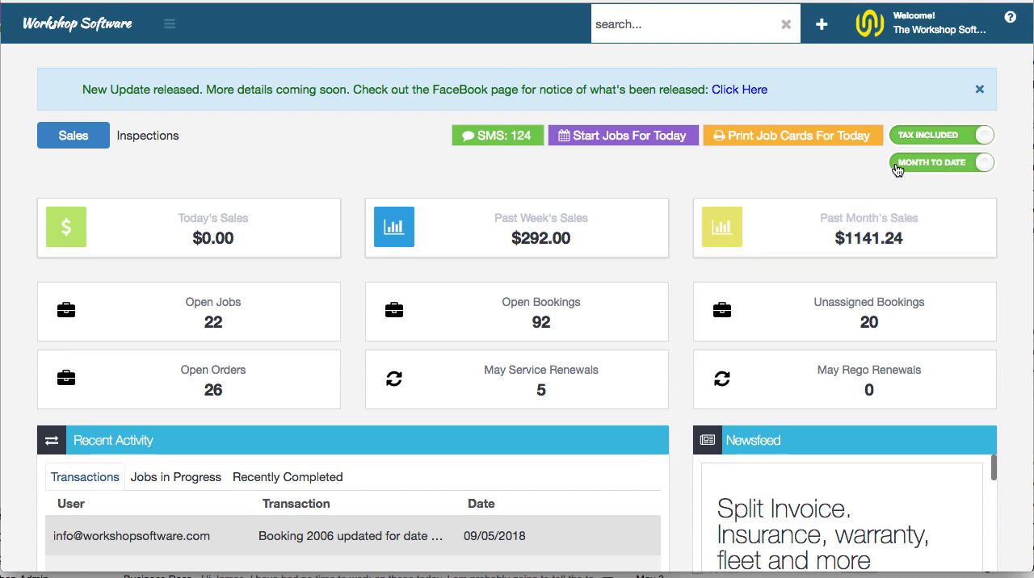
Compare the dashboard's 30-day and month-to-date sales, and preview starting today's jobs without converting the bookings
left_click(938, 168)
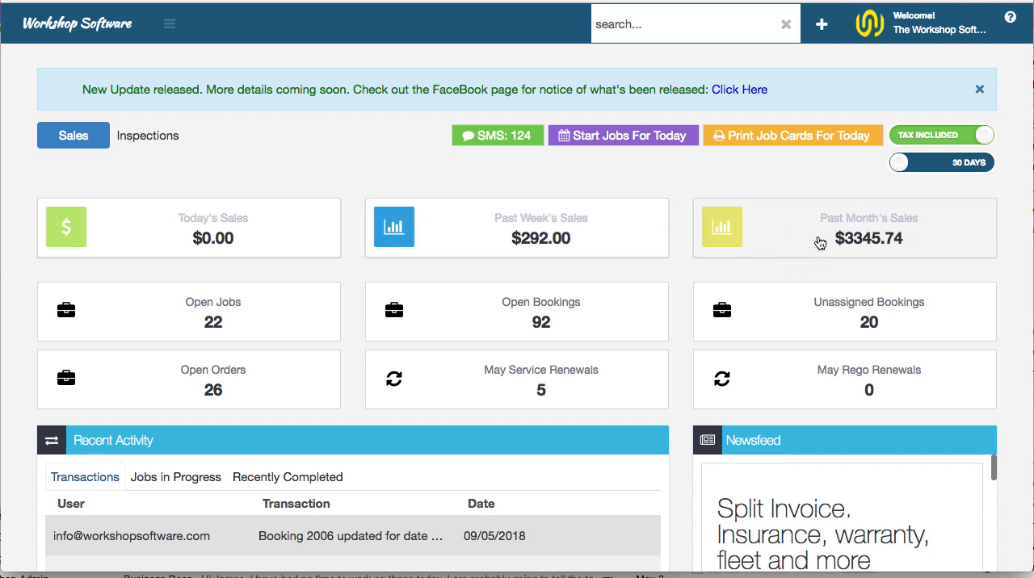
left_click(944, 163)
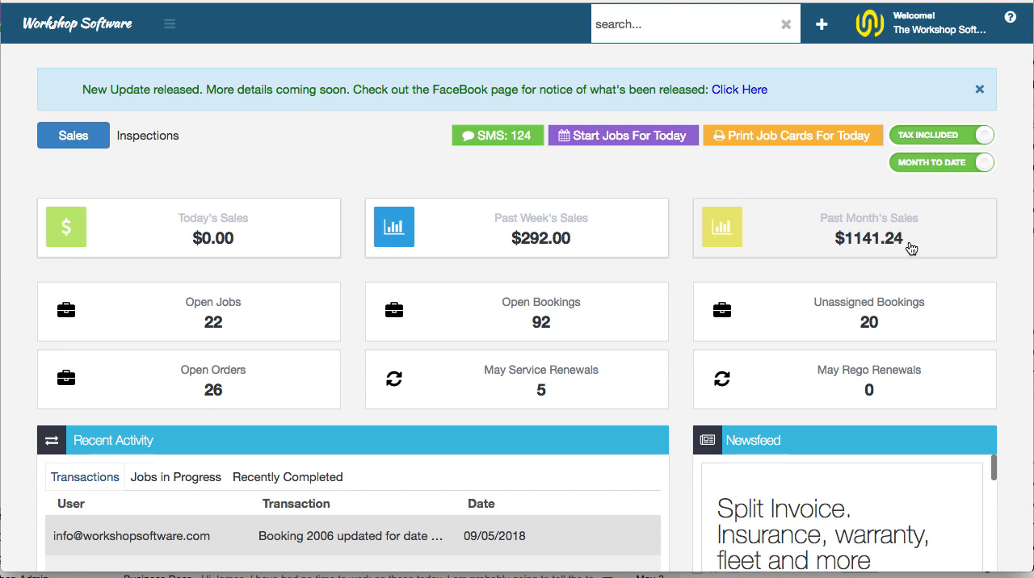
left_click(628, 137)
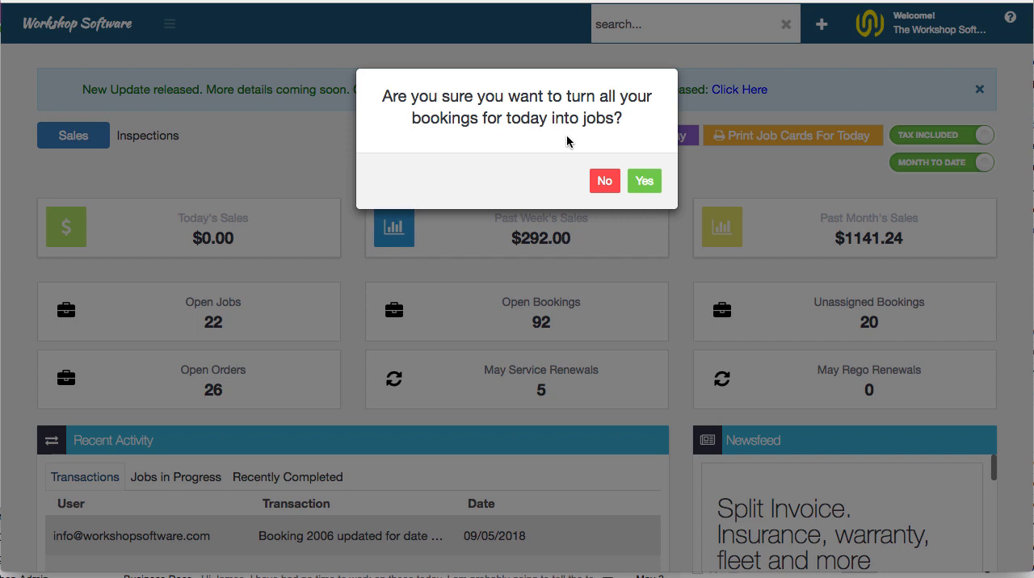
left_click(616, 183)
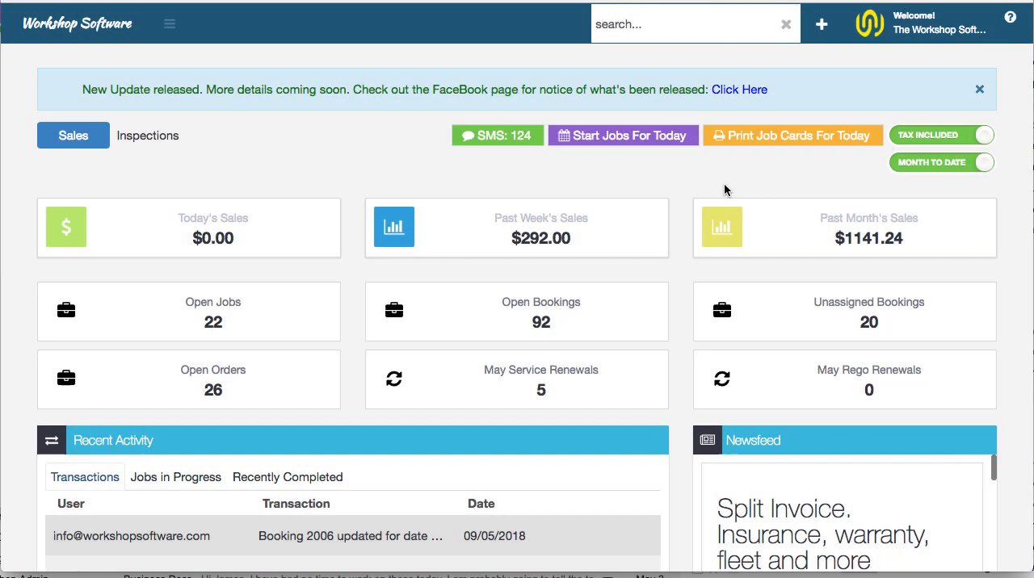
Generate the printable job cards for all of today's jobs and look through the pages
left_click(795, 139)
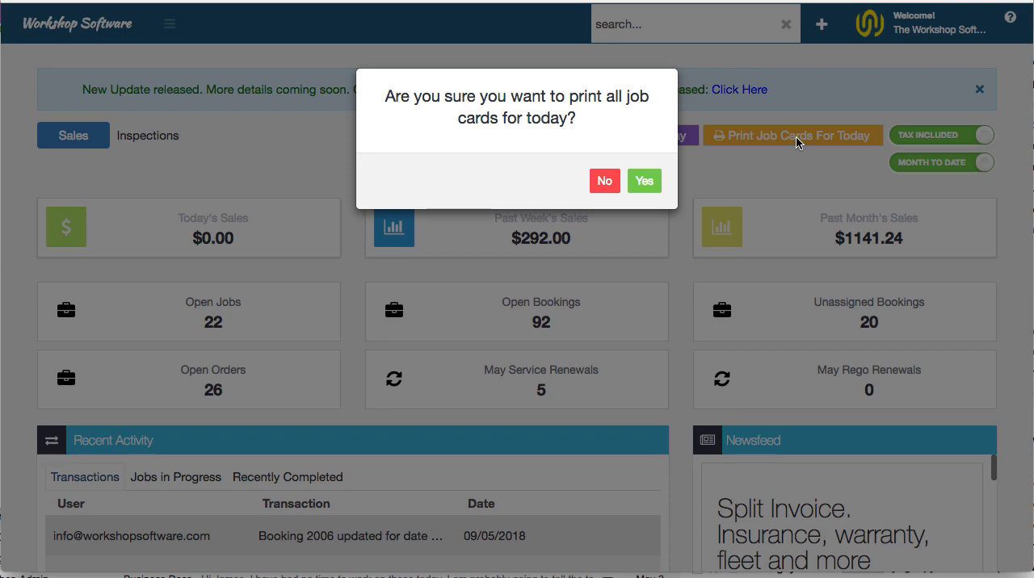
left_click(643, 188)
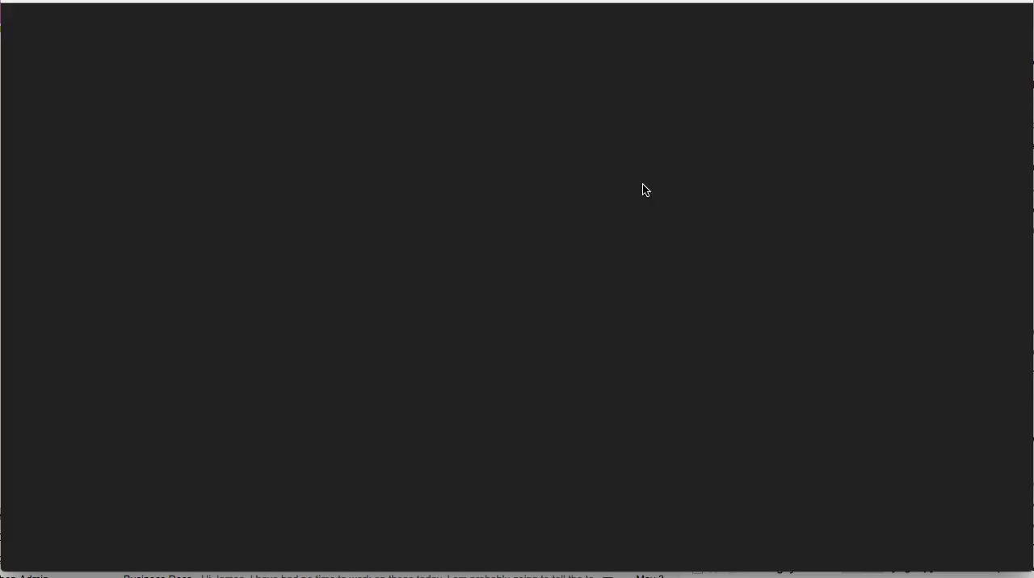
scroll(578, 307, "down", 15)
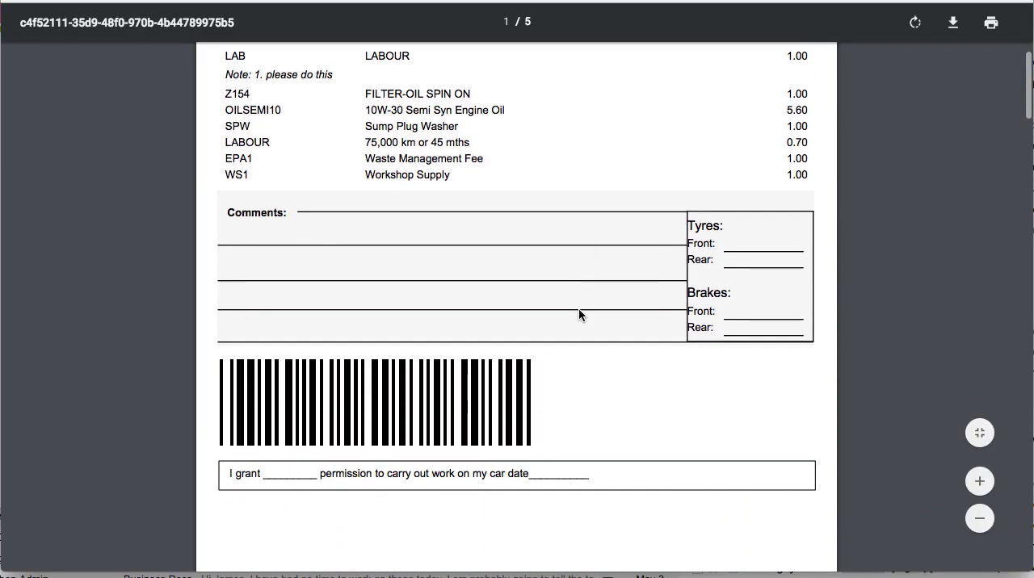
scroll(579, 311, "down", 10)
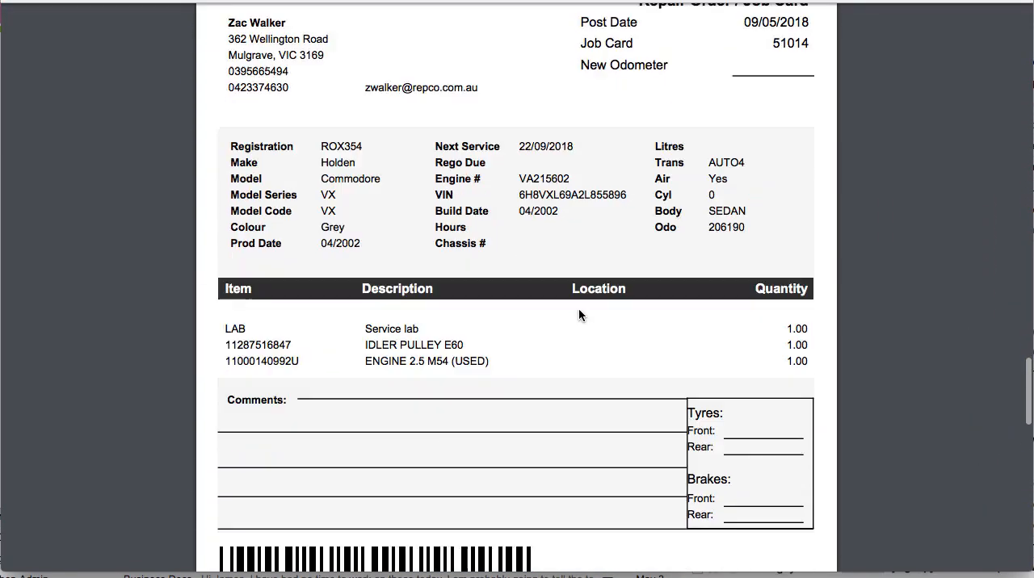
scroll(578, 308, "up", 10)
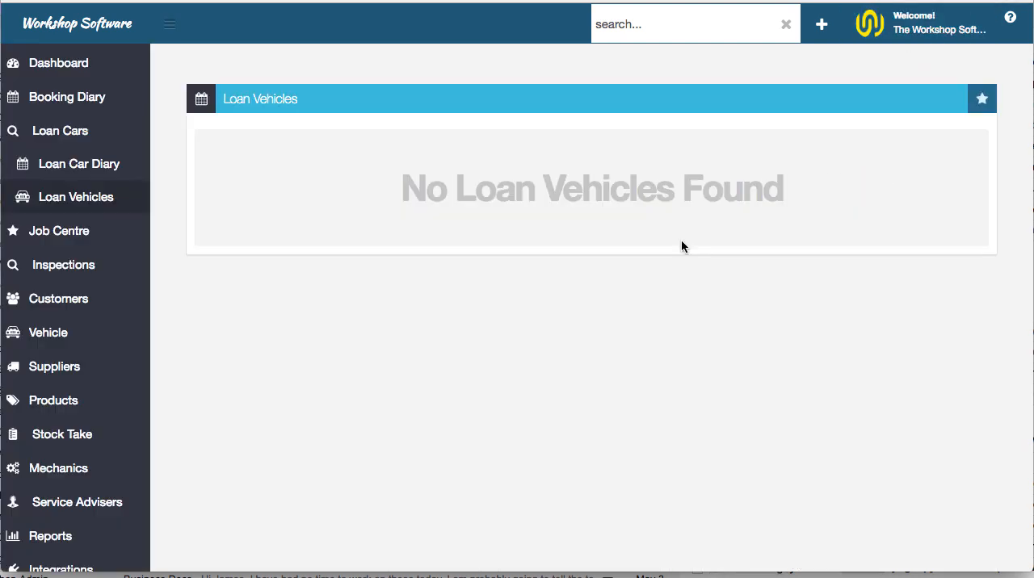
scroll(680, 241, "down", 1)
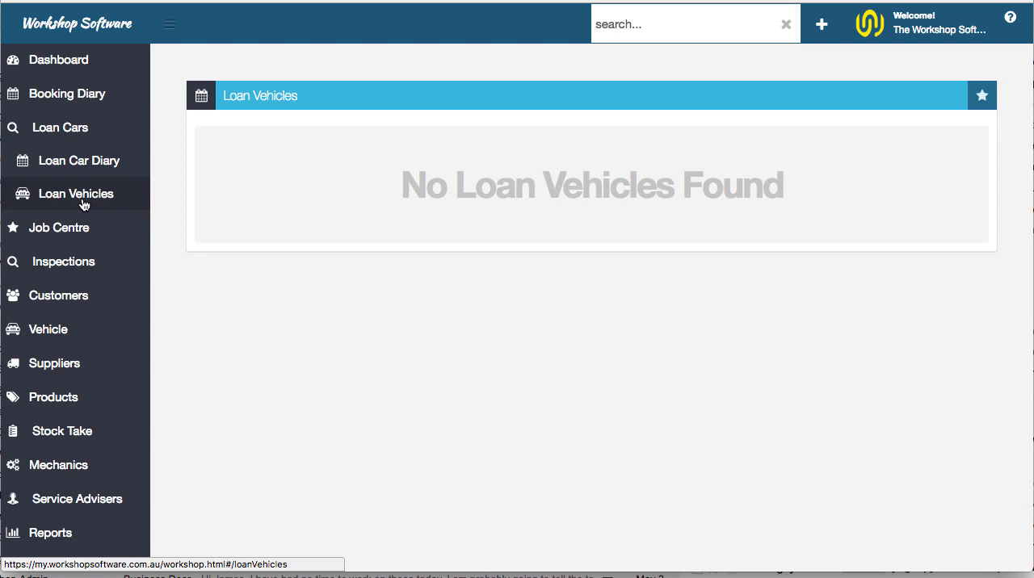
scroll(256, 257, "up", 1)
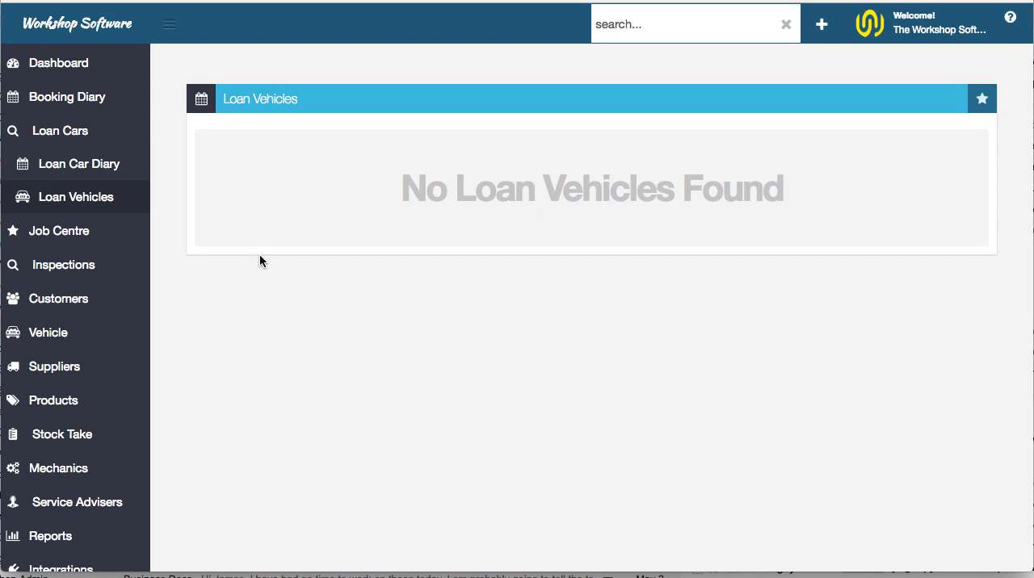
left_click(981, 104)
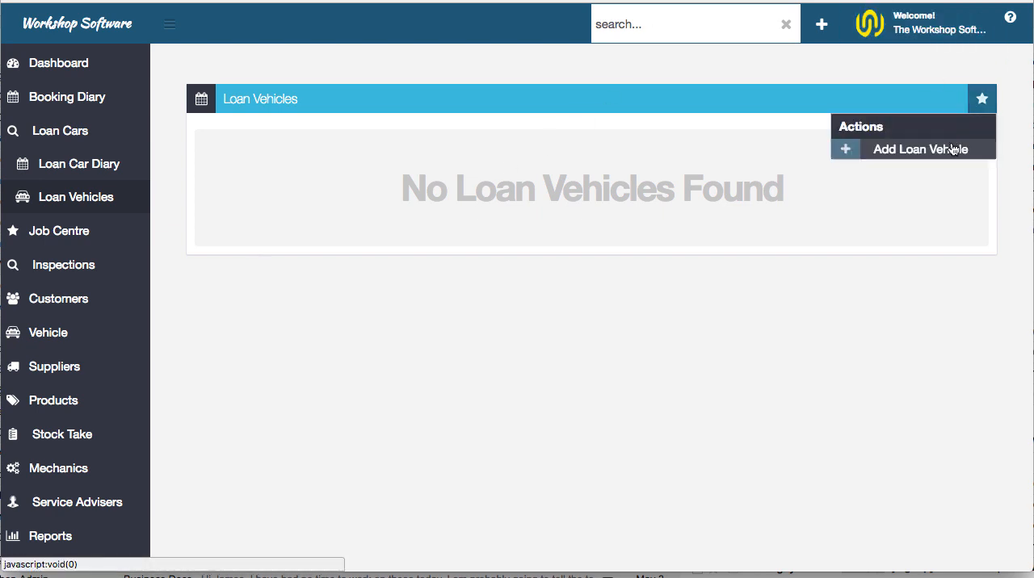
left_click(953, 150)
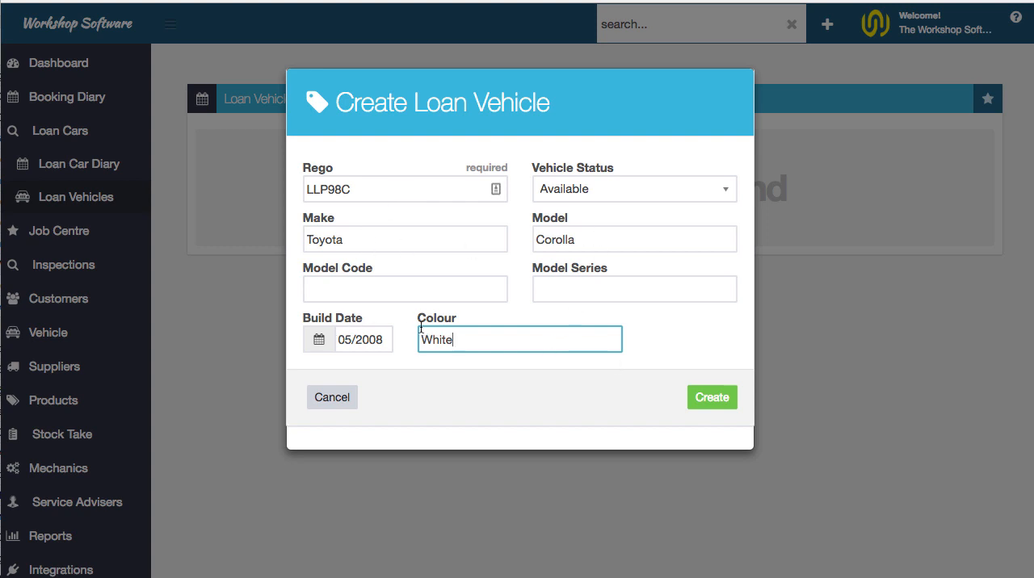
left_click(713, 402)
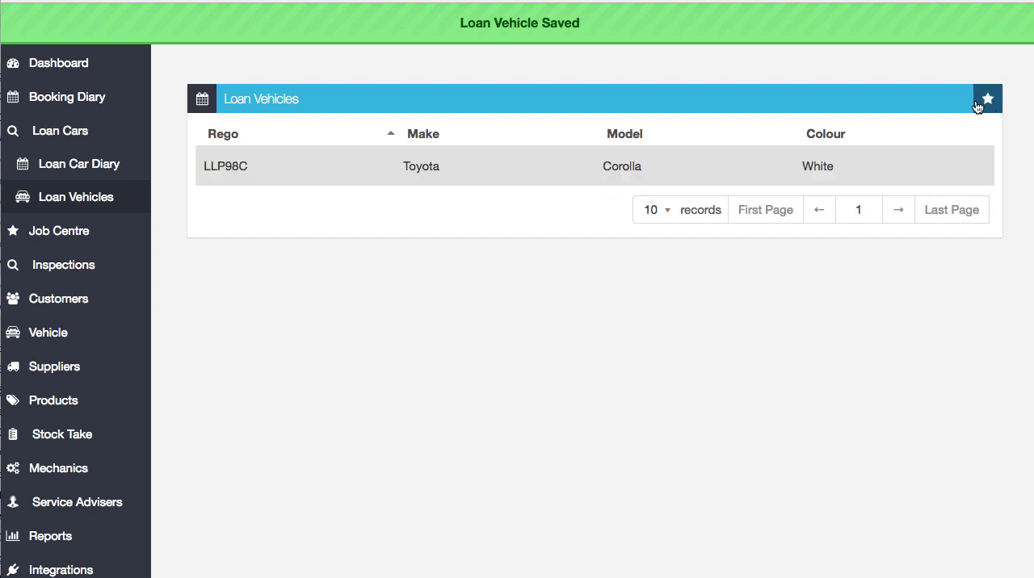
left_click(989, 99)
left_click(974, 152)
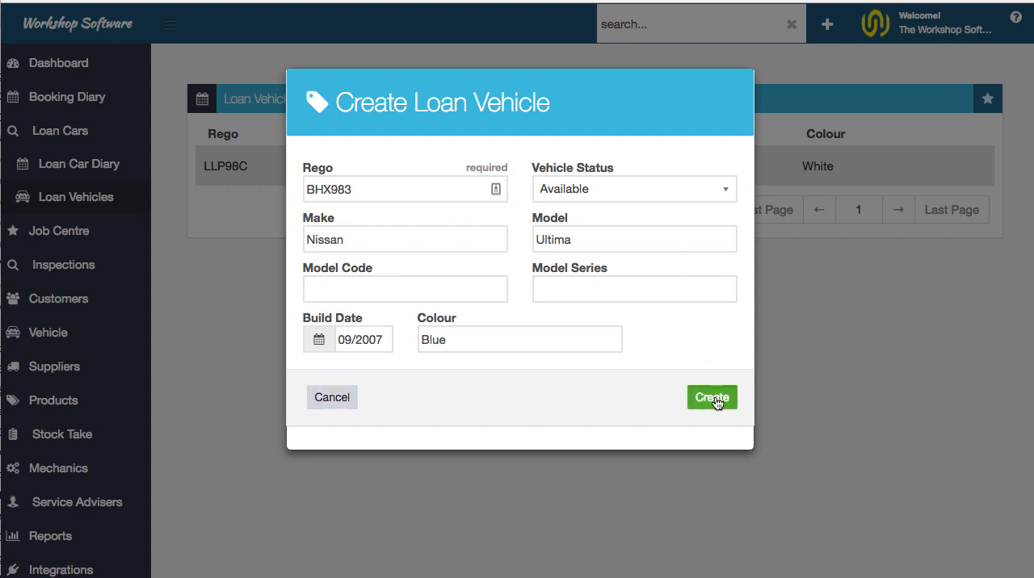
left_click(709, 396)
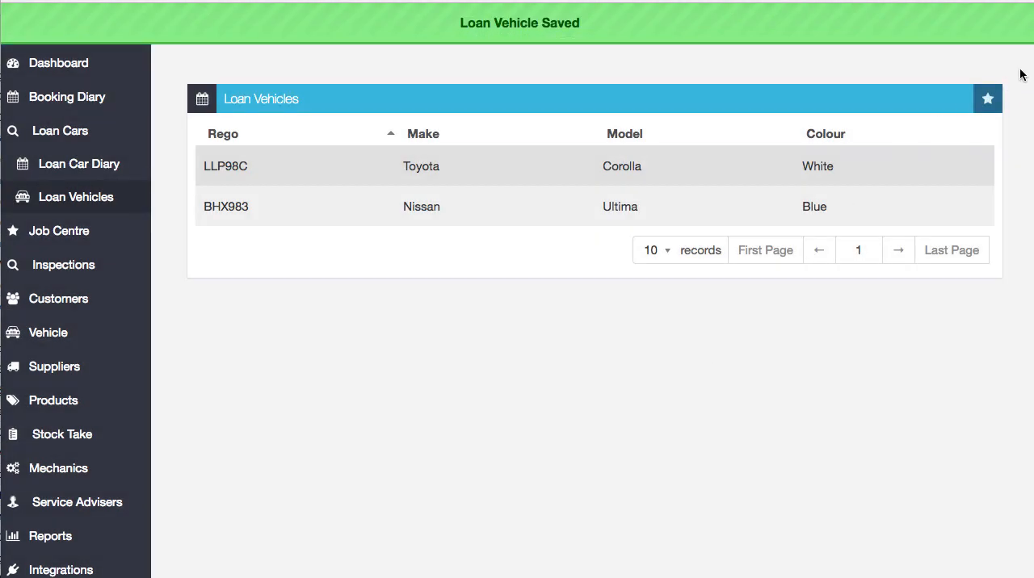
left_click(985, 98)
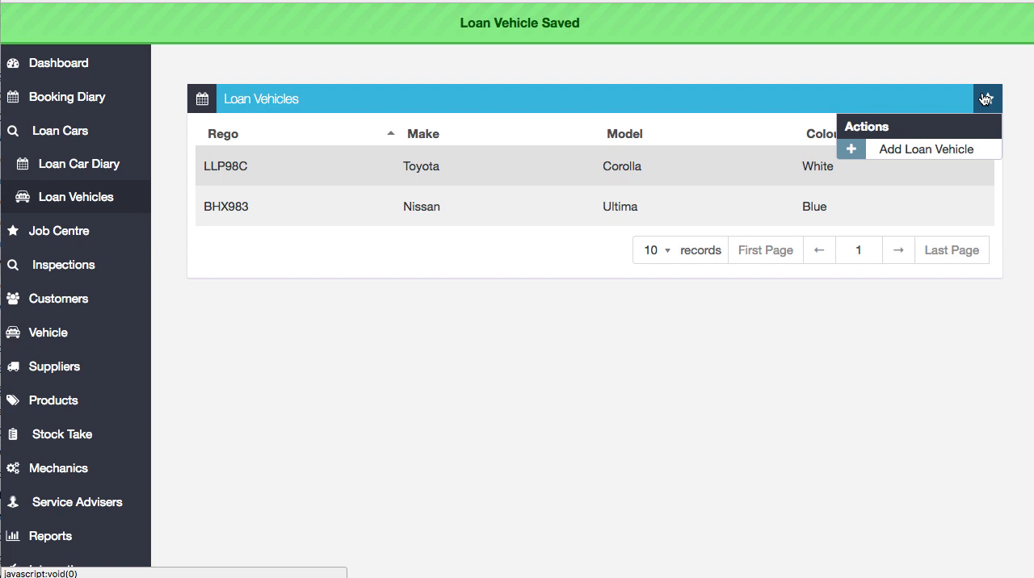
left_click(985, 98)
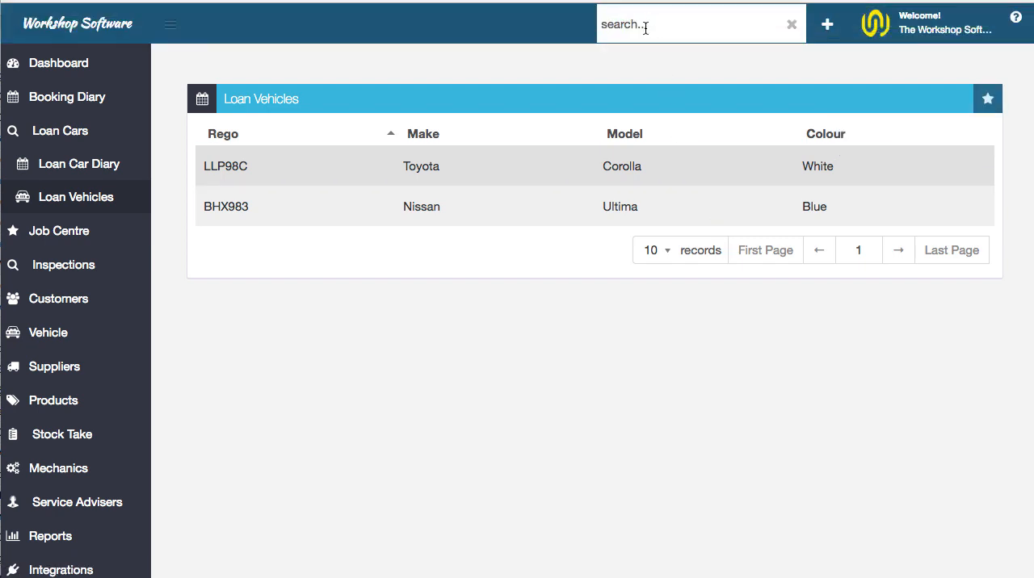
Search for "abc1" and start a new booking for the Holden Commodore ABC123
left_click(645, 27)
type("abc1")
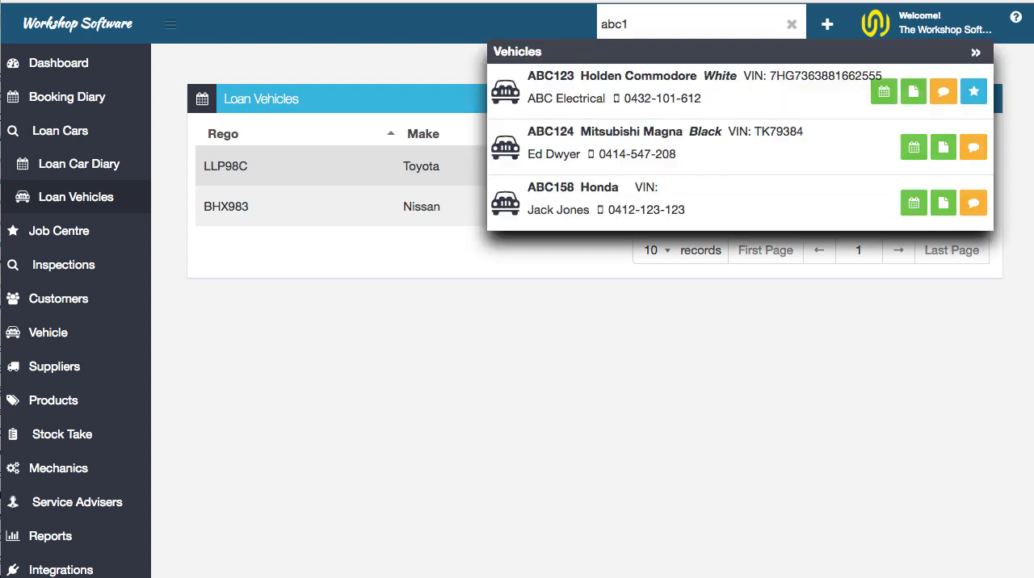
left_click(885, 97)
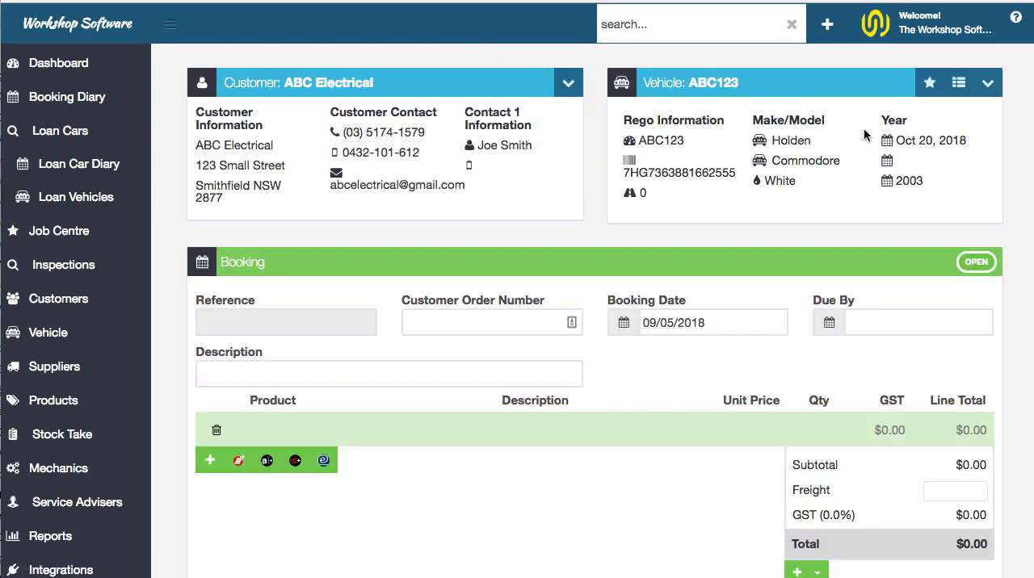
Add the LAB (LABOUR) product as a line on the booking and save the booking
scroll(863, 127, "down", 3)
left_click(336, 312)
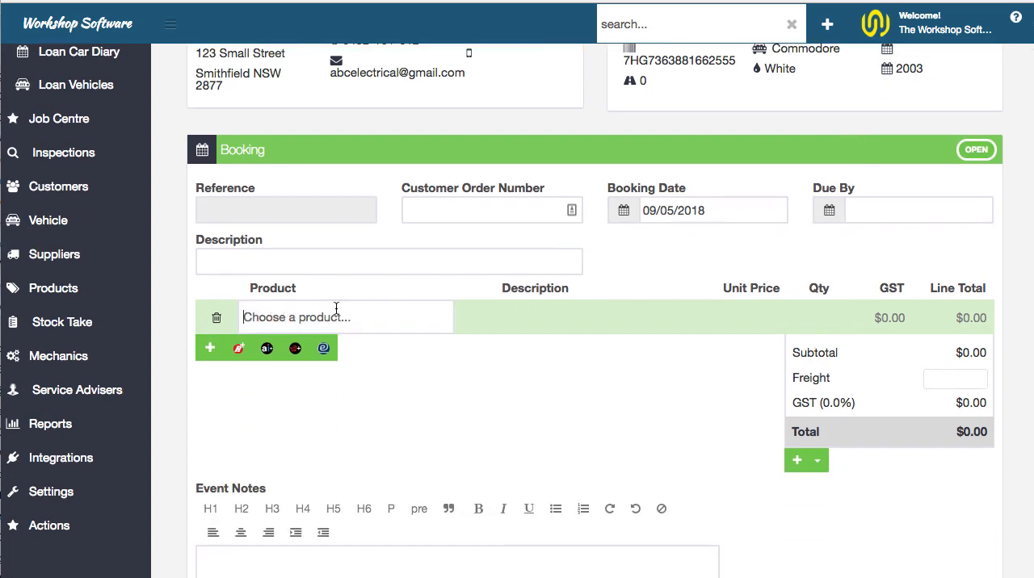
type("lab")
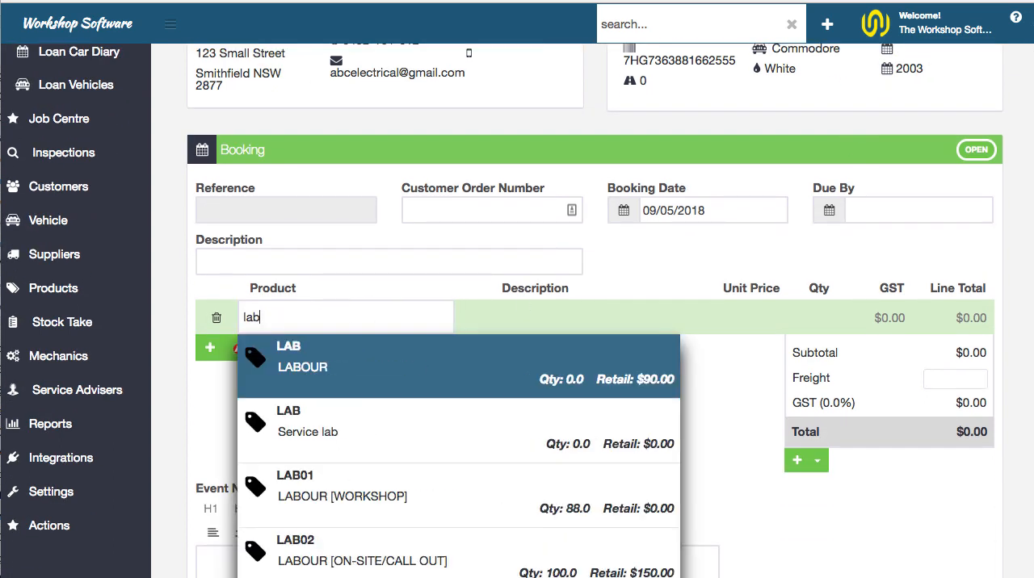
key("Return")
key("Tab")
key("Tab")
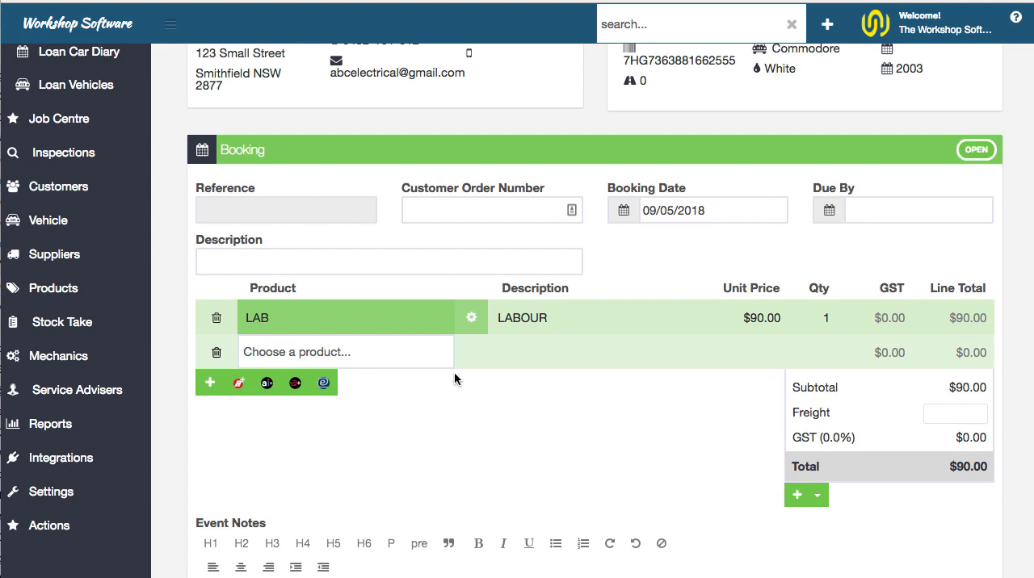
scroll(687, 436, "up", 3)
scroll(850, 478, "down", 2)
left_click(850, 478)
scroll(849, 474, "down", 10)
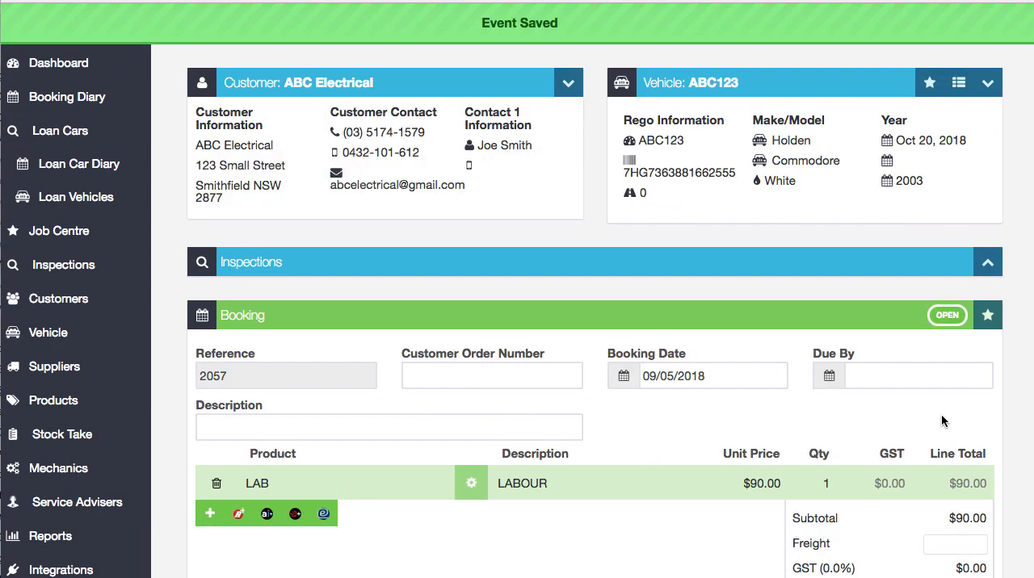
left_click(987, 320)
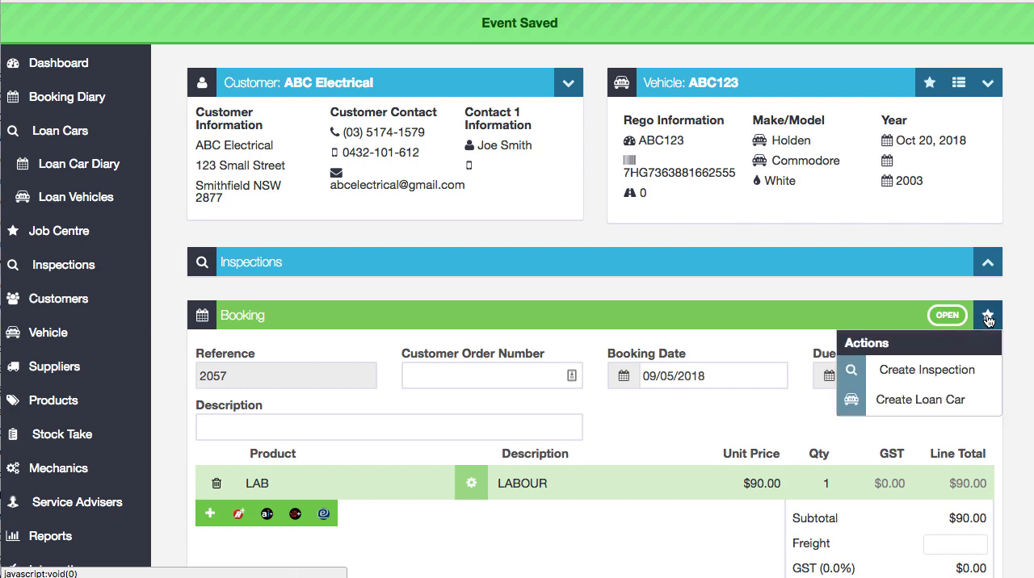
left_click(943, 405)
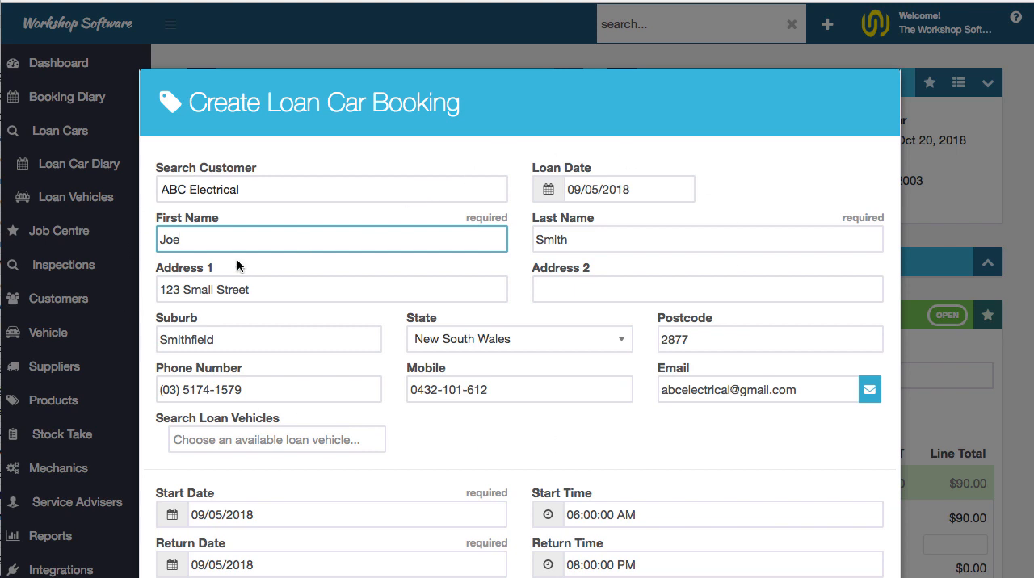
left_click_drag(189, 234, 147, 240)
left_click(347, 446)
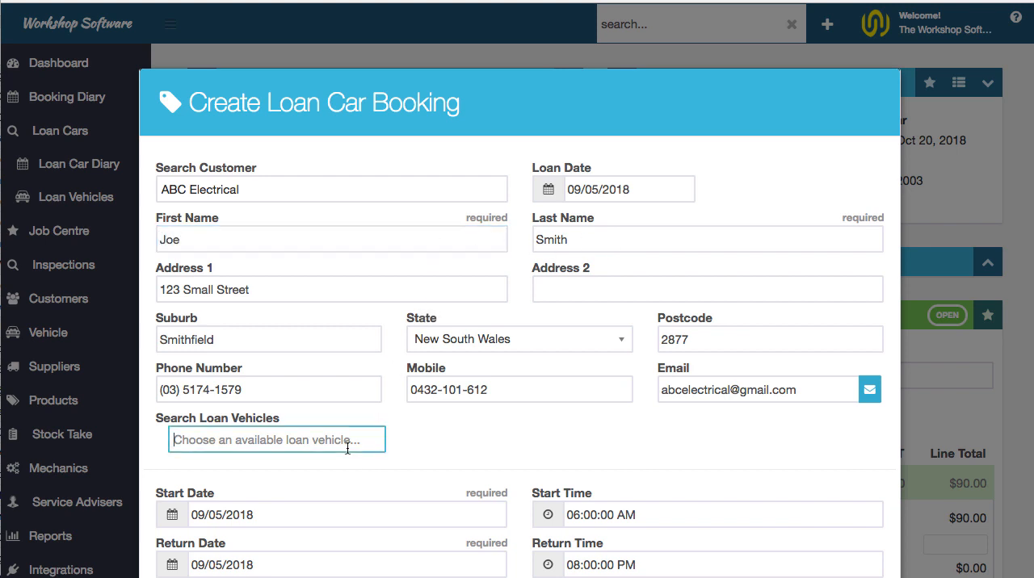
scroll(363, 454, "down", 3)
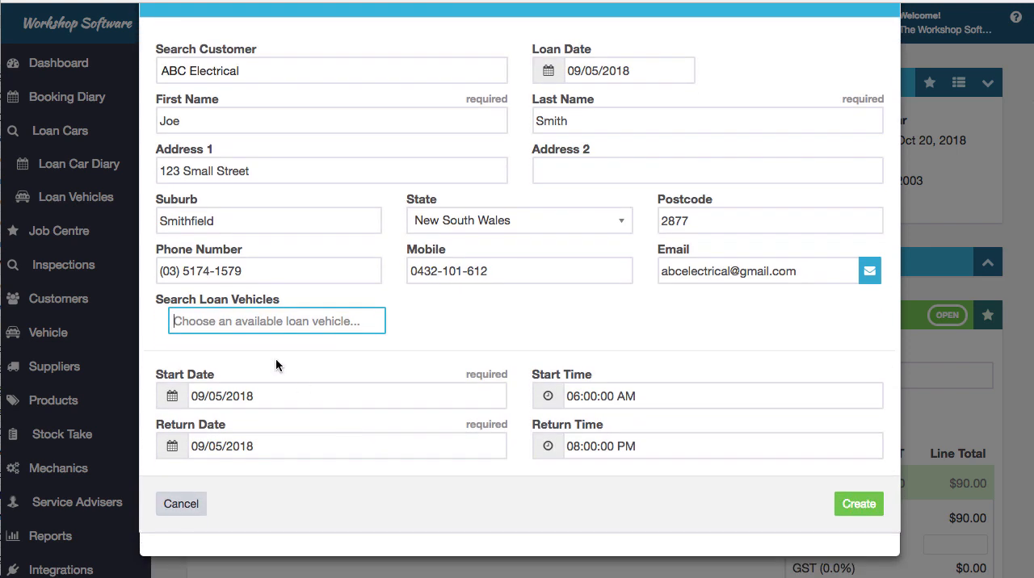
type("b")
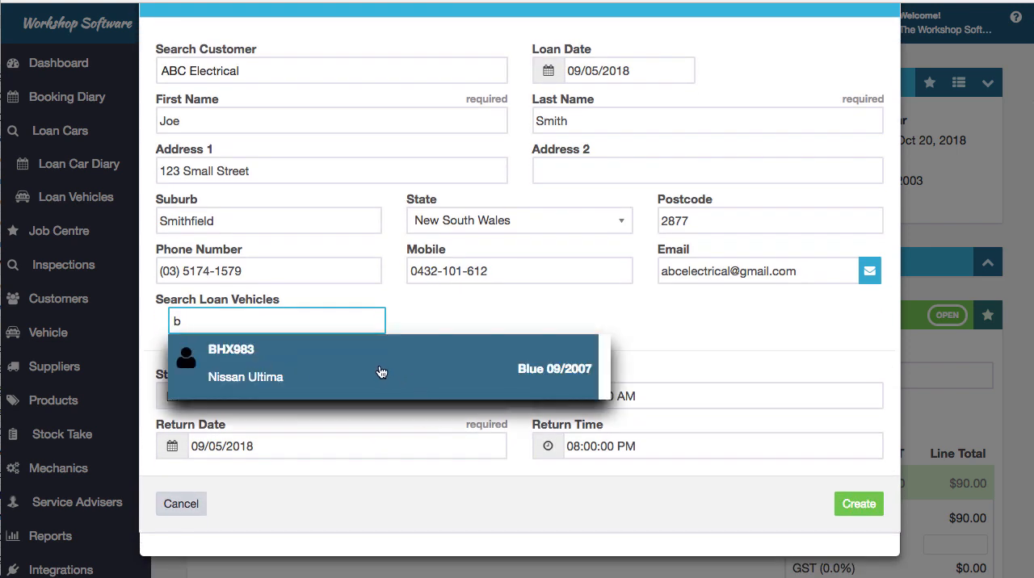
left_click(380, 372)
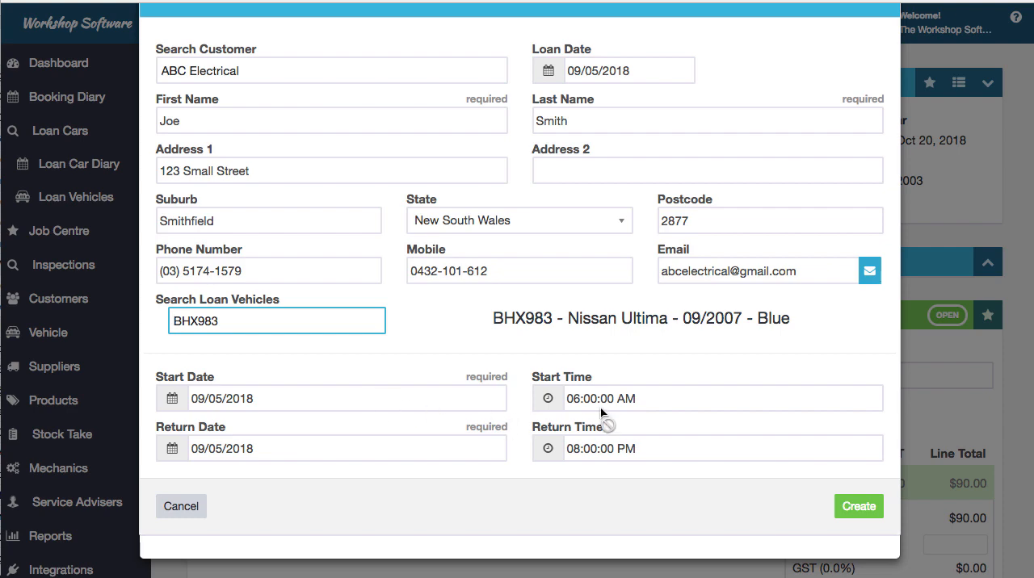
left_click(856, 507)
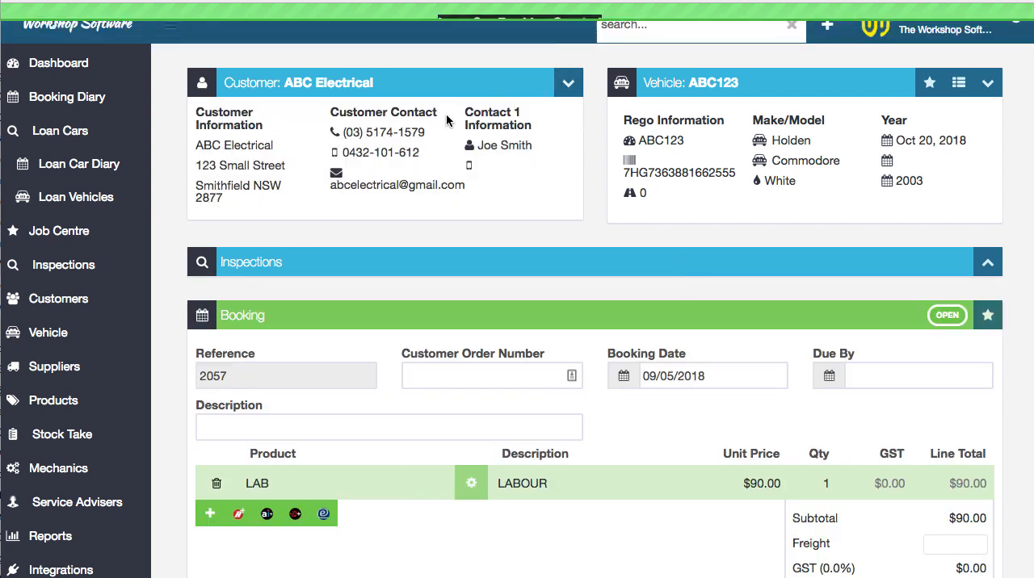
Check the loan car schedule for 9 May 2018 from the booking diary in calendar view, and return to the diary
left_click(77, 103)
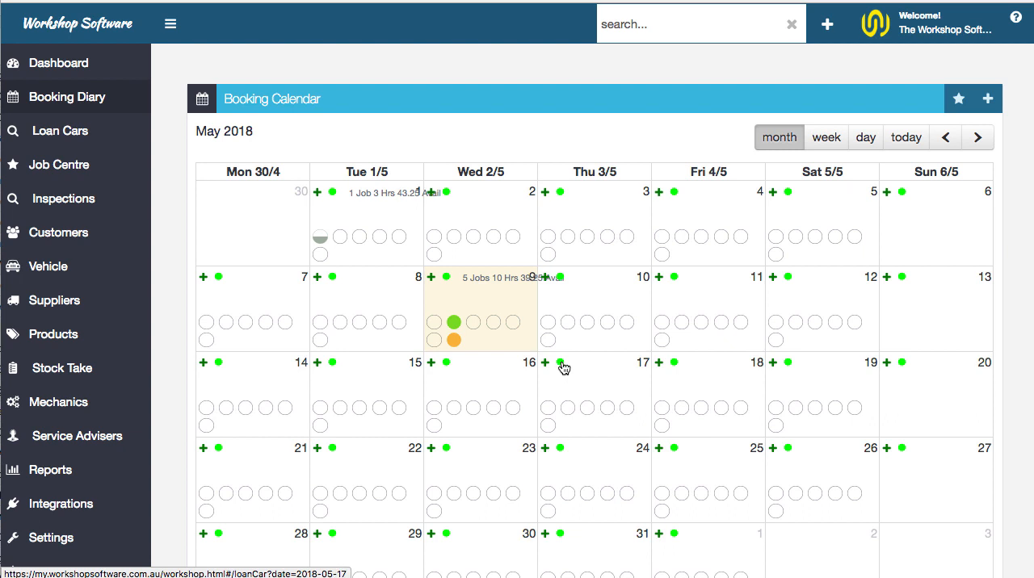
left_click(447, 278)
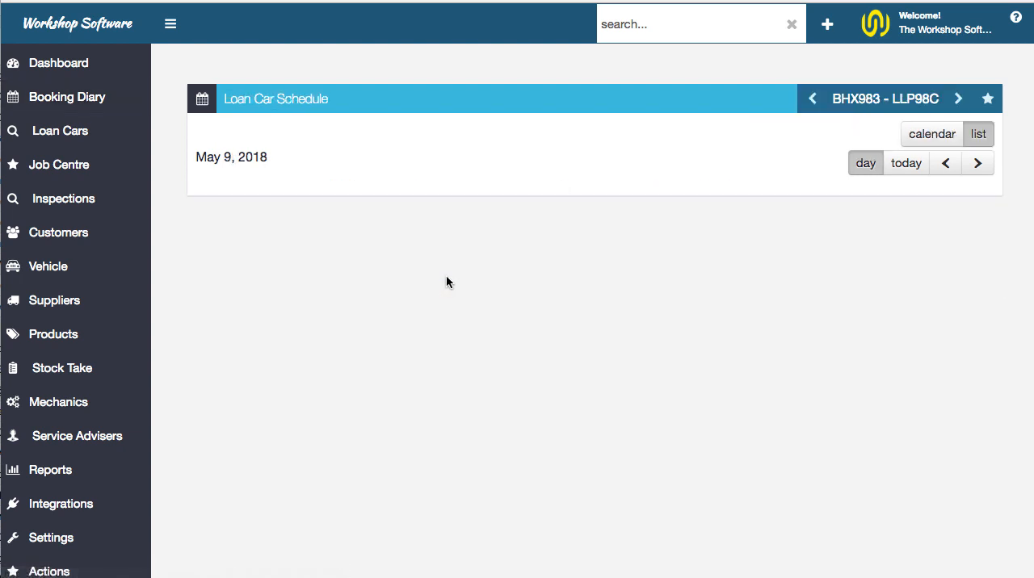
left_click(925, 141)
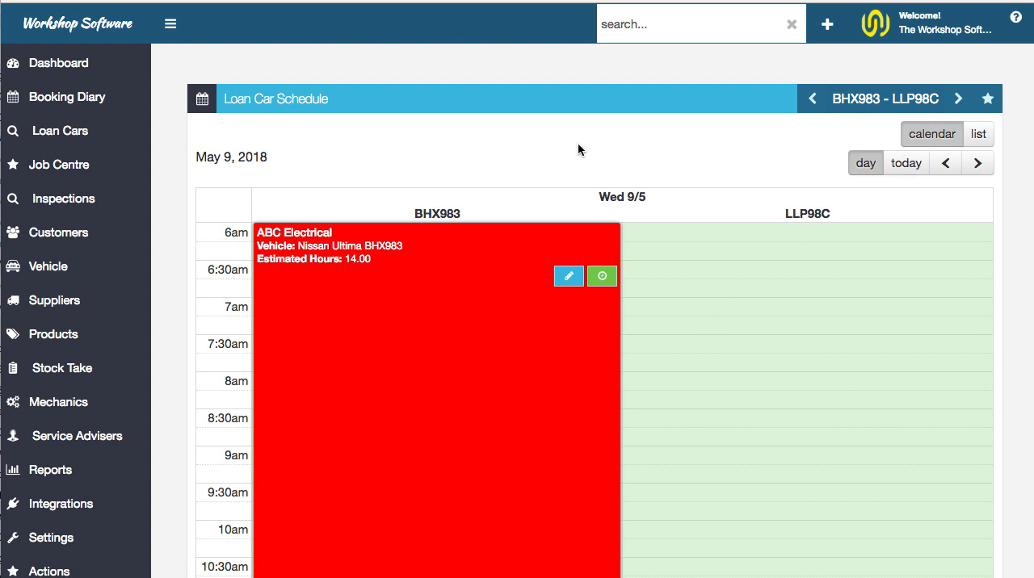
left_click(88, 107)
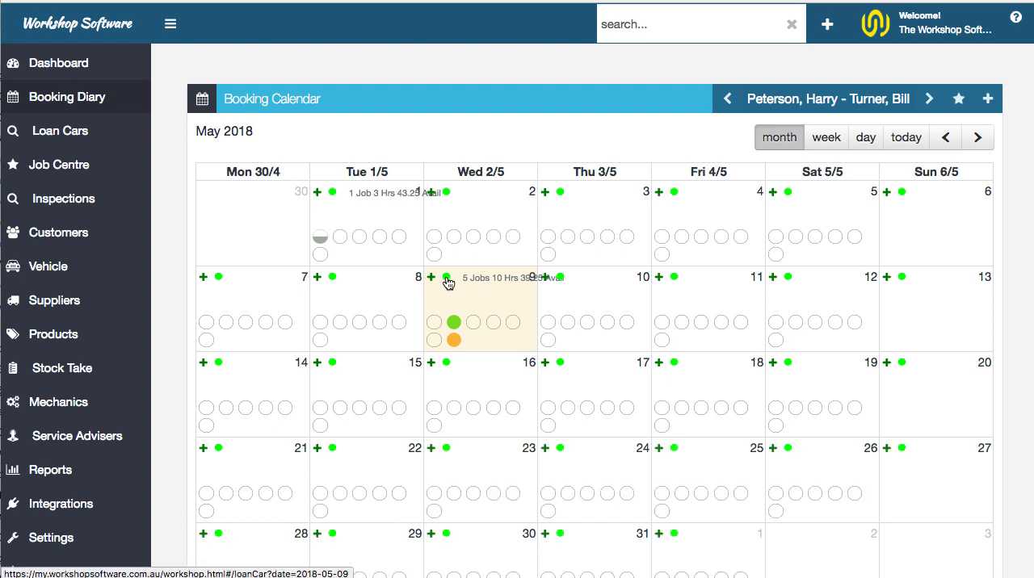
left_click(446, 279)
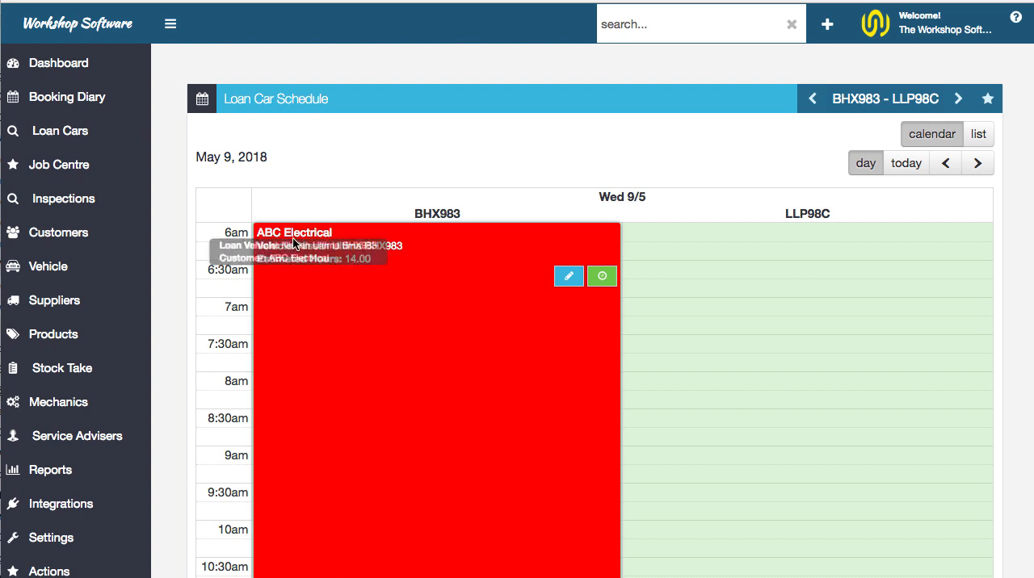
left_click(569, 276)
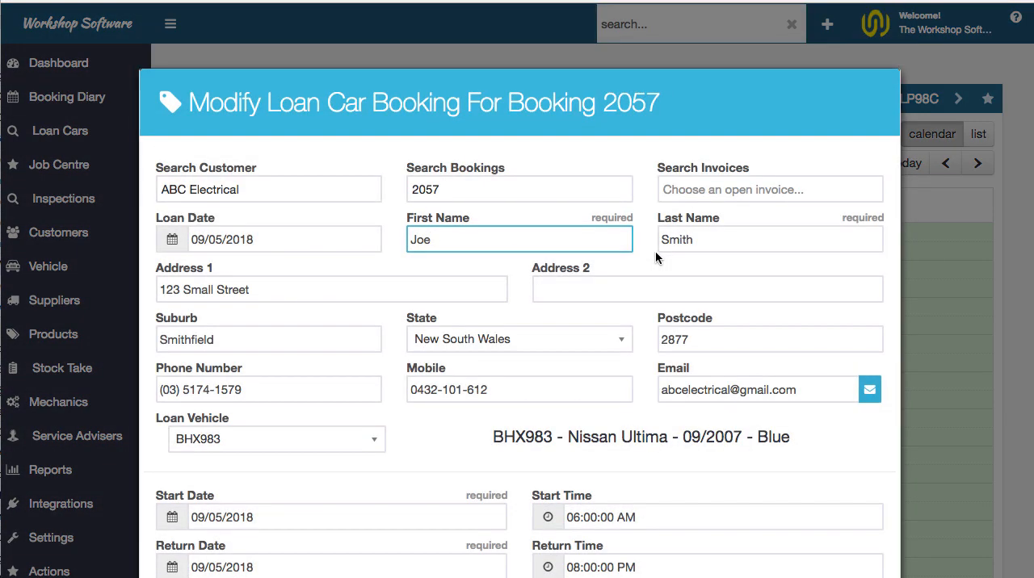
scroll(668, 320, "down", 5)
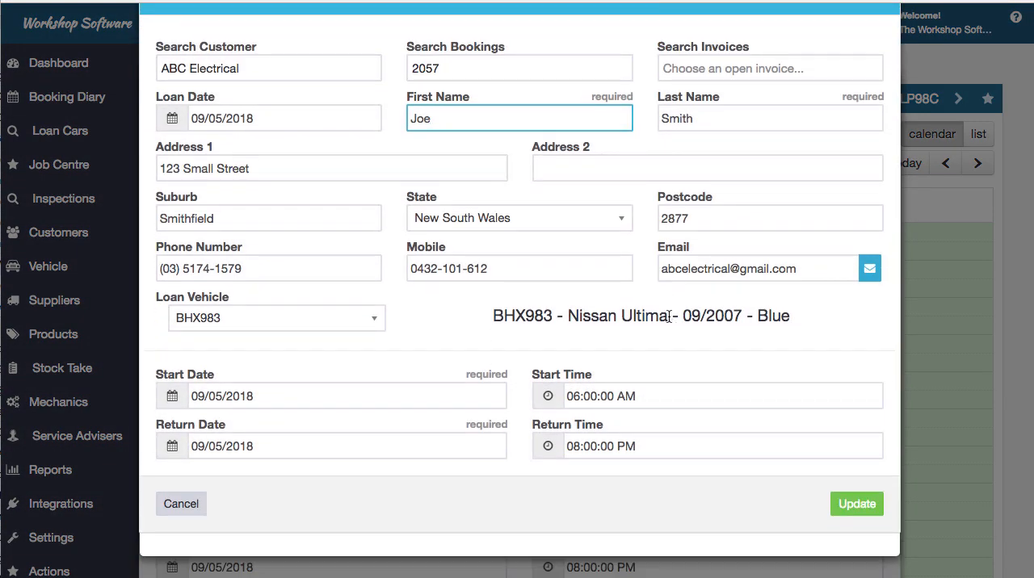
scroll(265, 279, "up", 5)
scroll(668, 341, "down", 5)
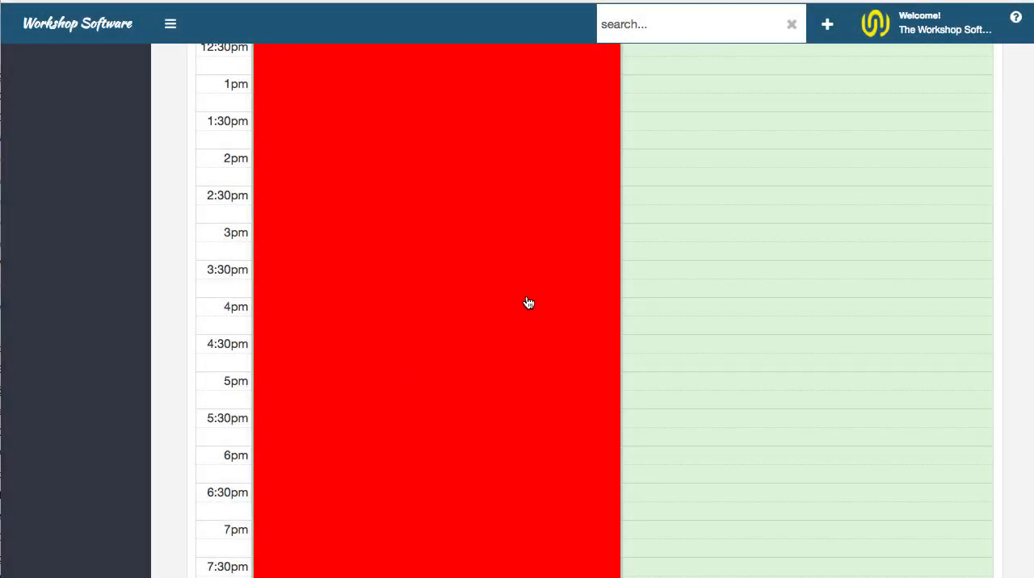
scroll(528, 303, "up", 10)
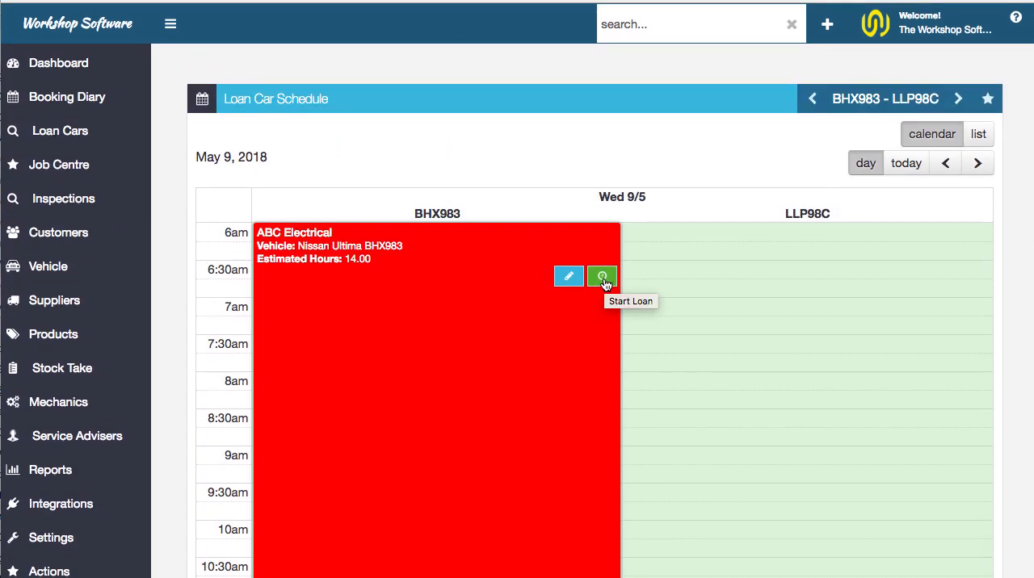
Start the loan of the Nissan Ultima BHX983, entering the customer's driver's license number and a license expiry date of 01/10/2019
left_click(602, 280)
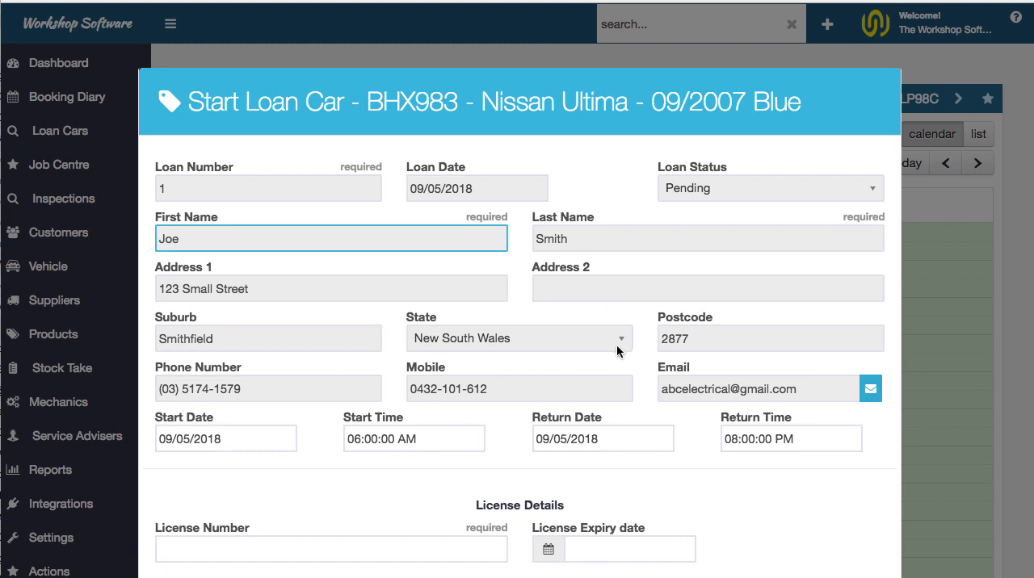
scroll(617, 344, "down", 4)
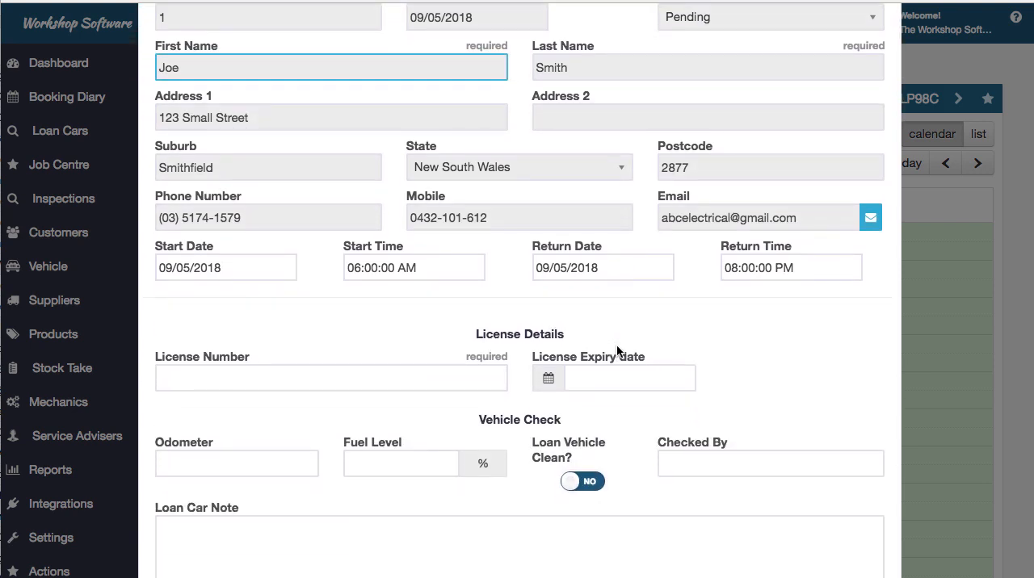
left_click(245, 377)
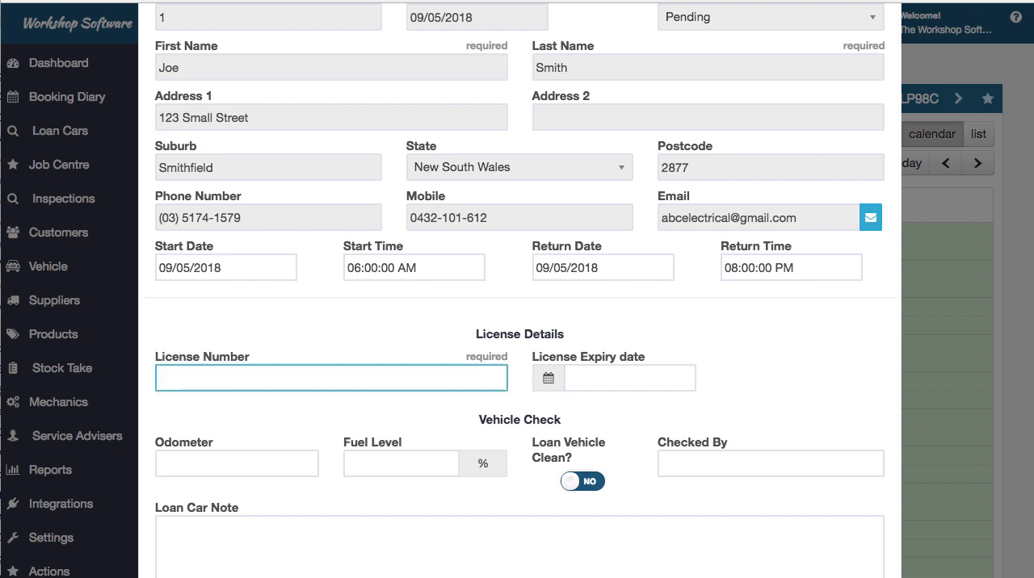
key("Tab")
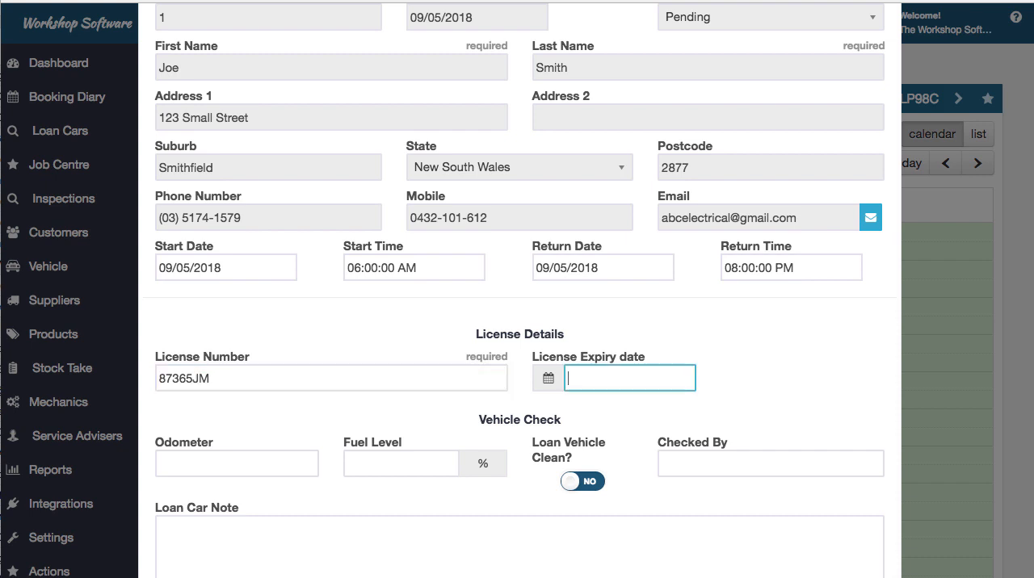
type("01/10=")
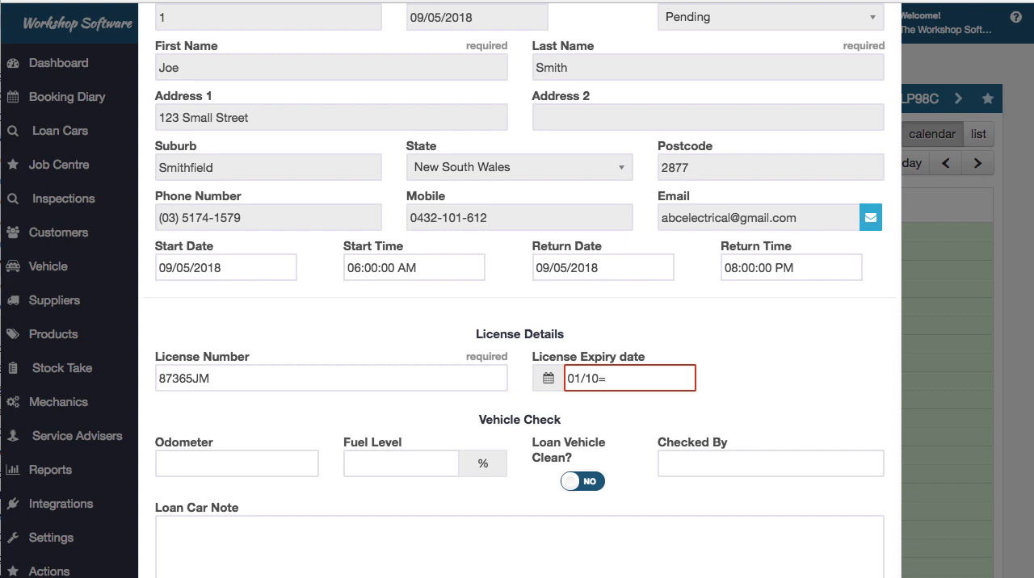
key("BackSpace")
type("/209")
key("BackSpace")
type("19")
key("Tab")
Complete the pre-loan vehicle check with odometer 52447, fuel level 100%, vehicle clean set to Yes and the suggested service adviser as checker
type("52447")
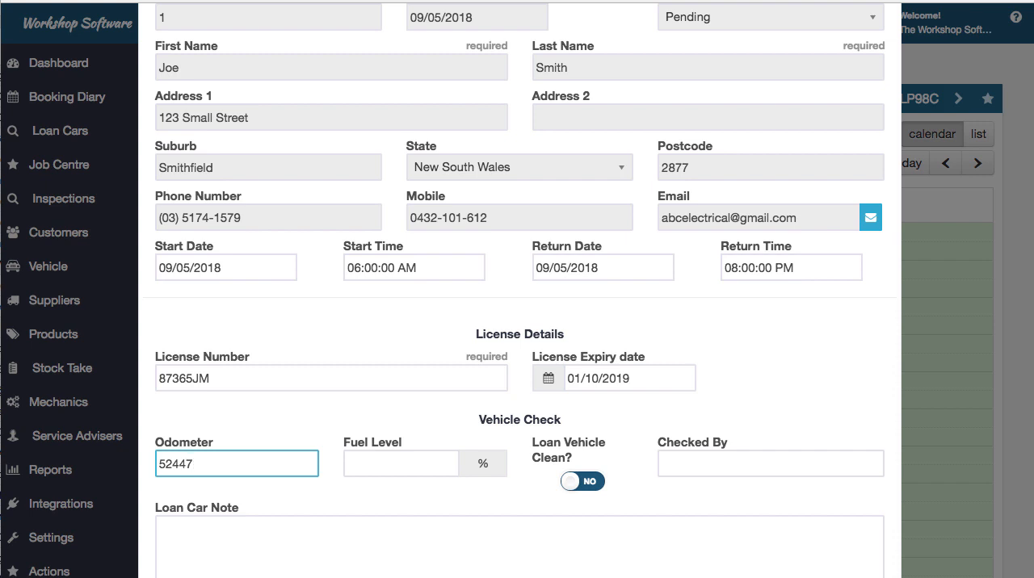
key("Tab")
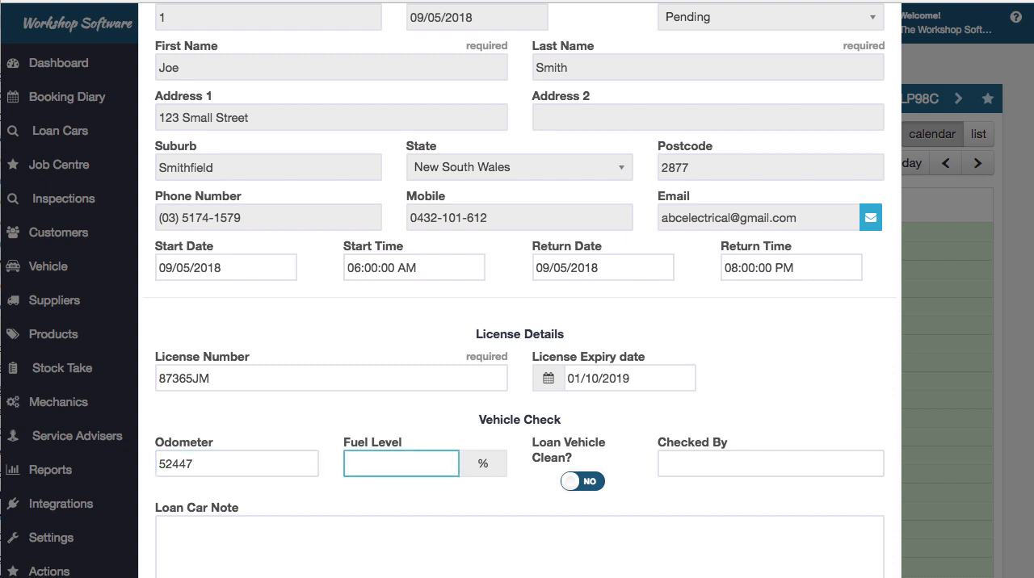
type("100")
left_click(598, 481)
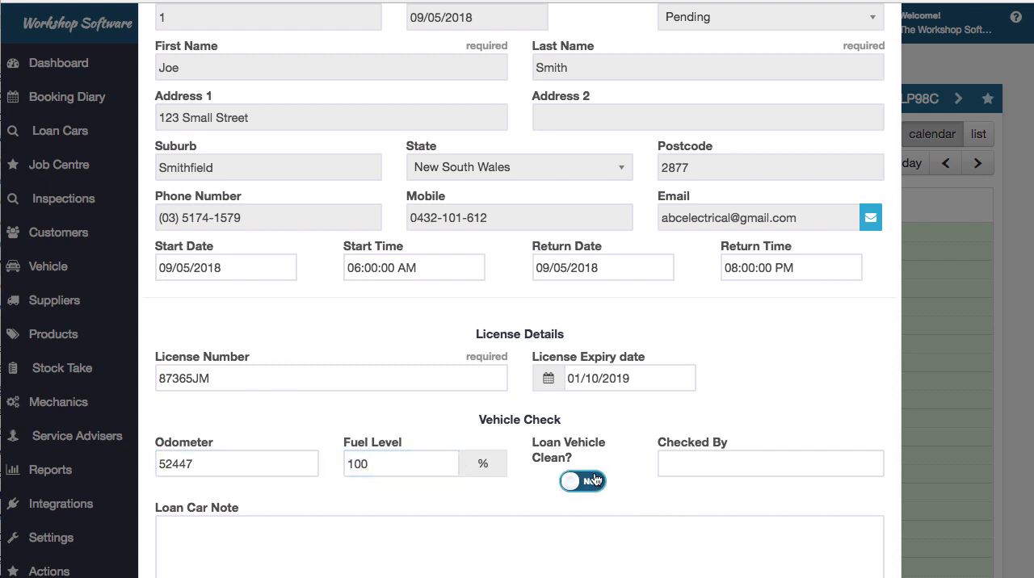
left_click(730, 473)
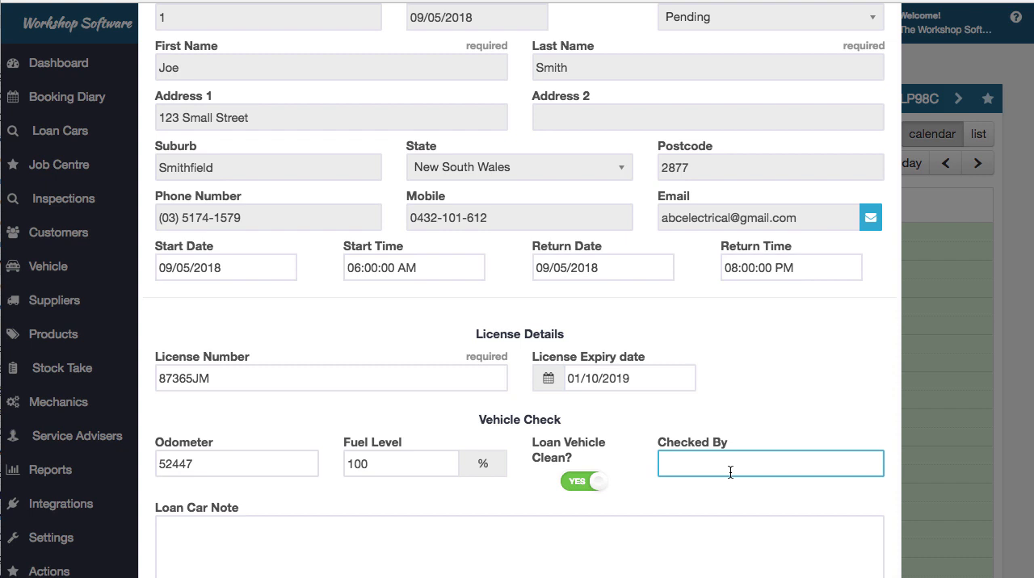
type("James")
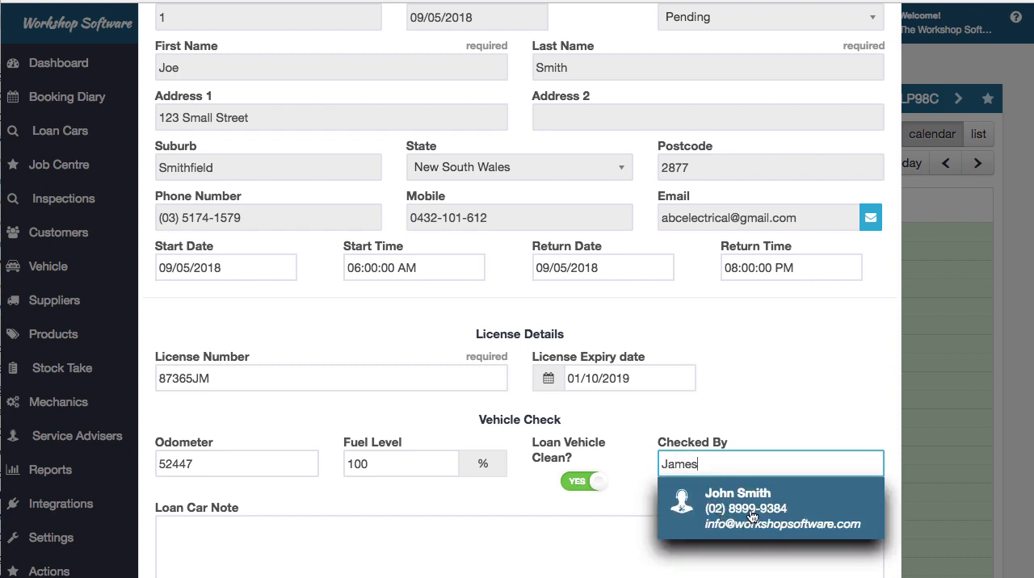
left_click(751, 515)
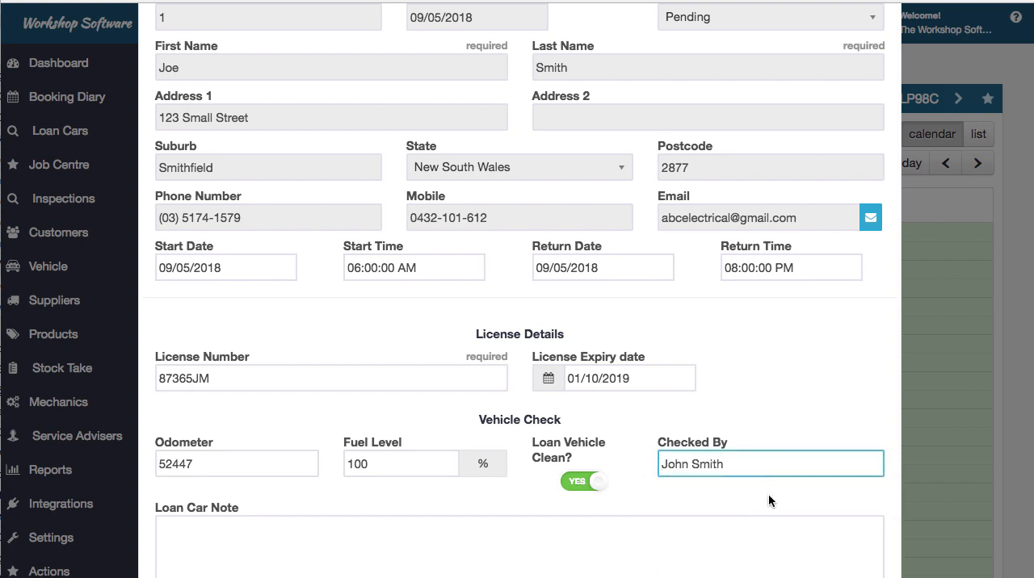
Leave the loan car note empty, continue to the loan car terms and conditions, and agree to them
scroll(768, 493, "down", 3)
left_click(370, 431)
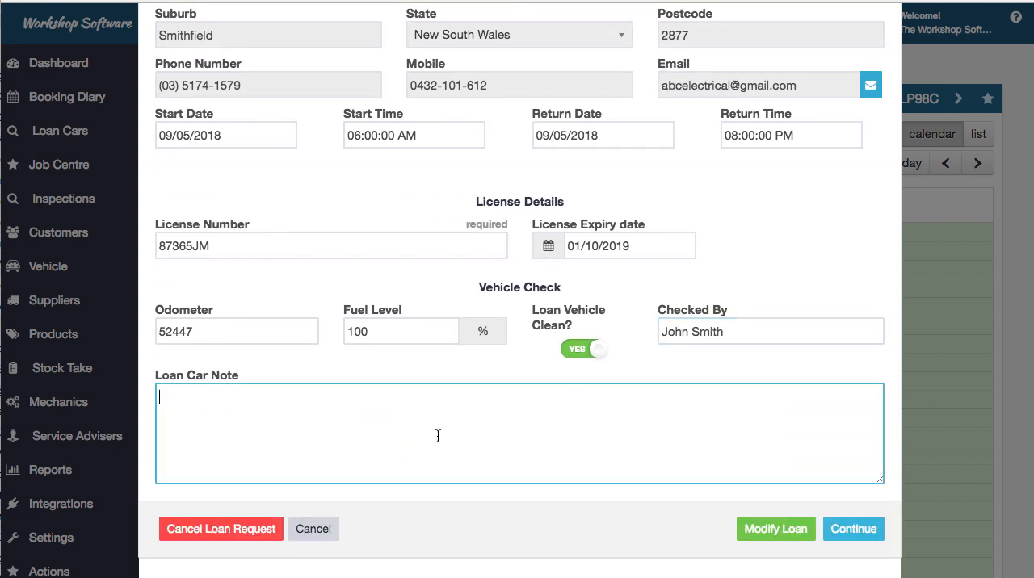
left_click(863, 537)
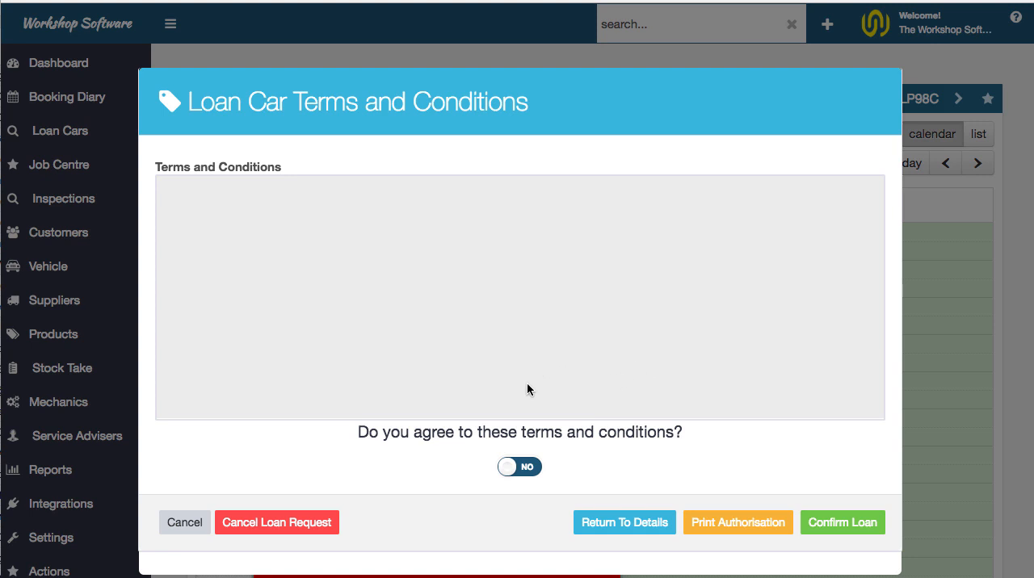
left_click(517, 469)
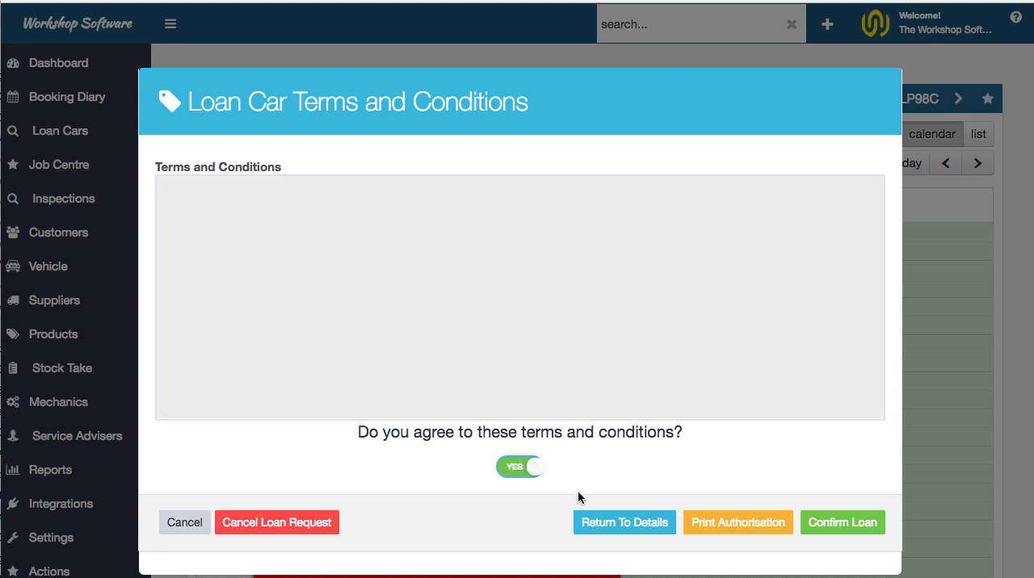
Generate the printable loan car authorisation, close it, and confirm the loan
left_click(751, 529)
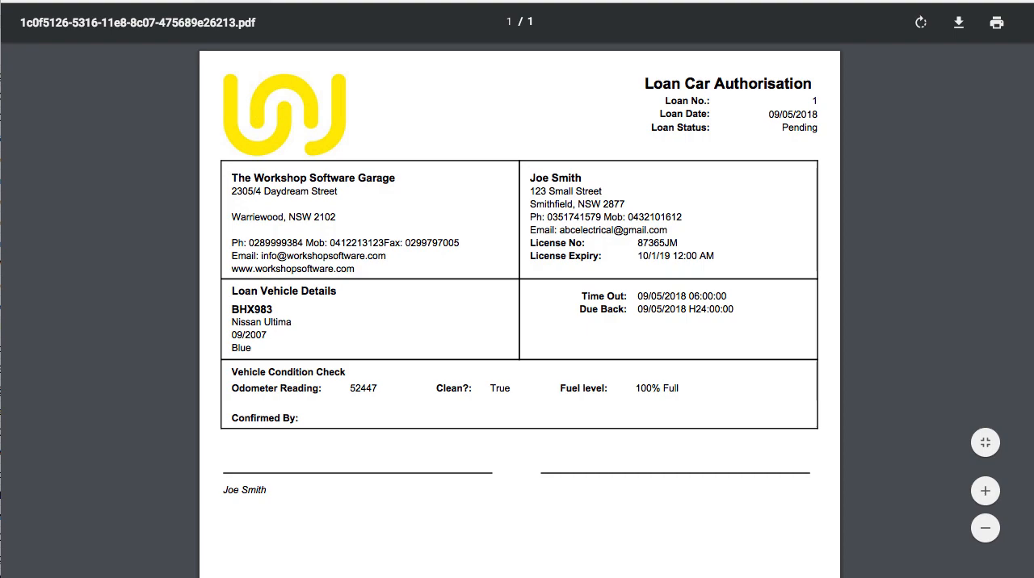
key("super+w")
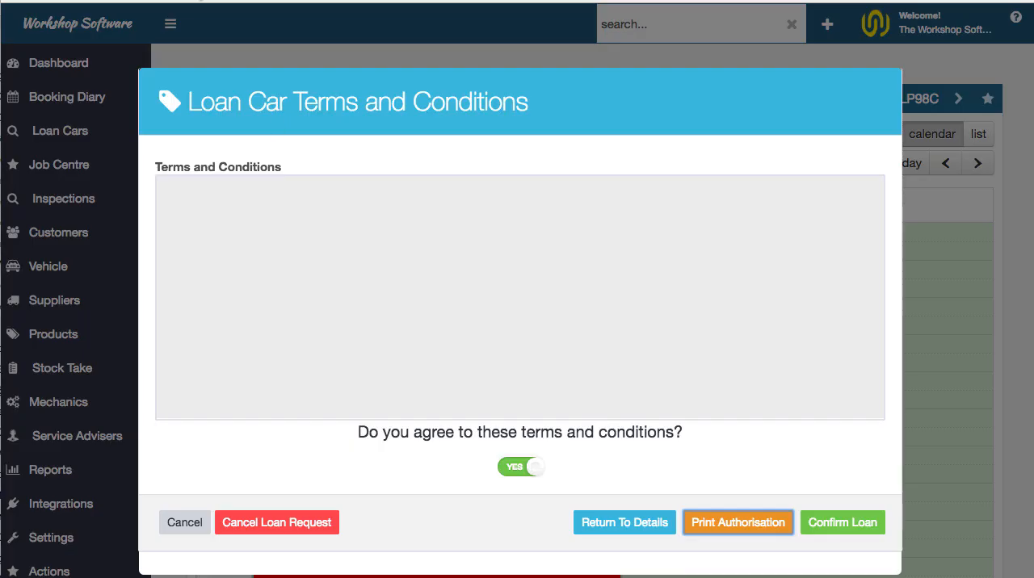
left_click(841, 533)
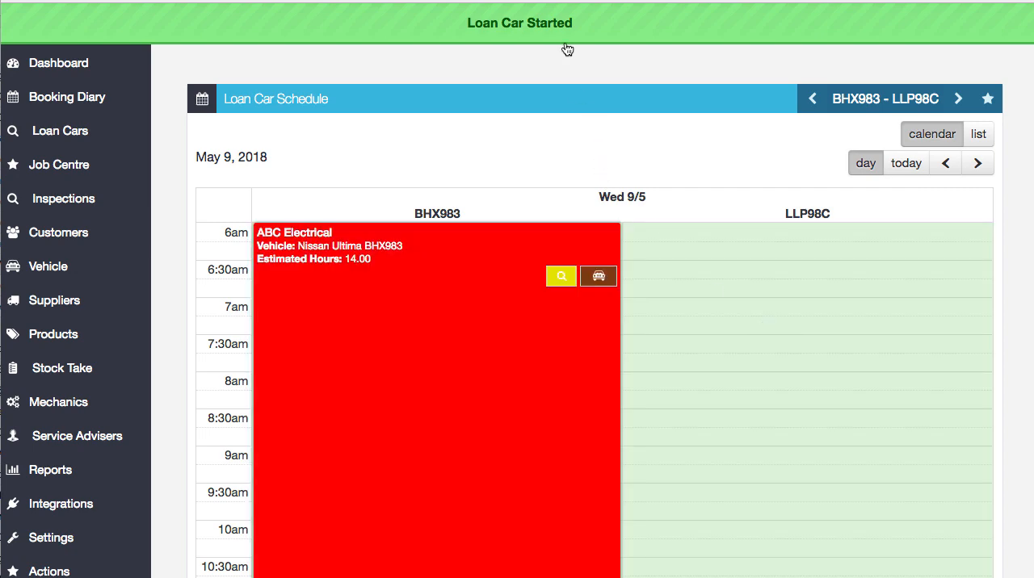
triple_click(569, 22)
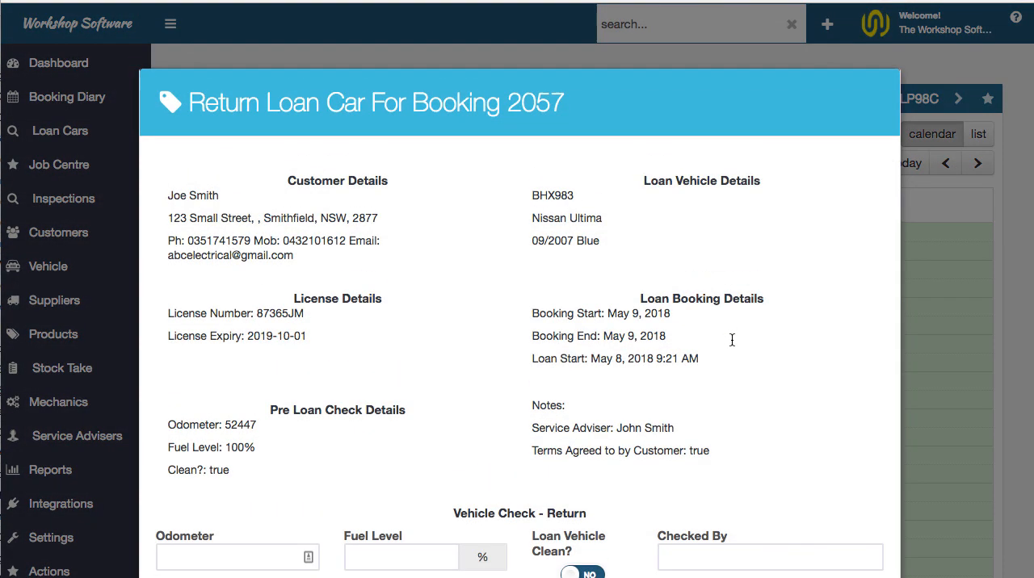
scroll(732, 406, "down", 3)
left_click(253, 418)
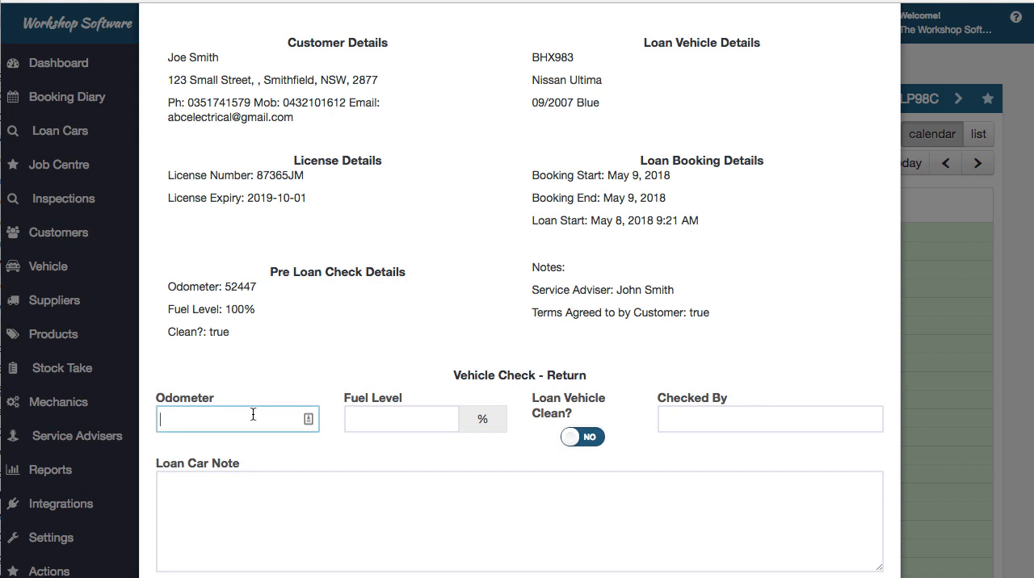
left_click(387, 418)
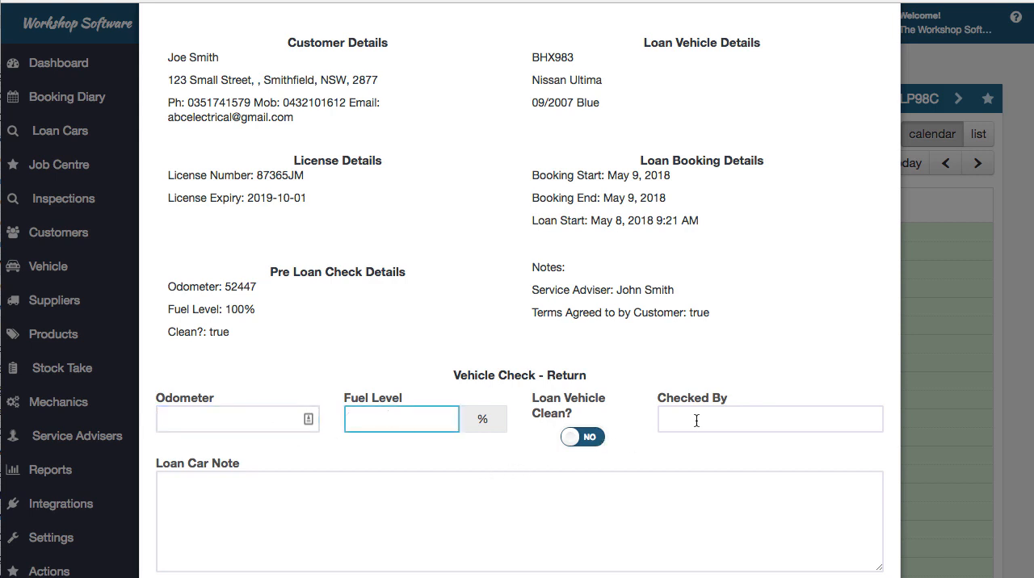
scroll(697, 420, "down", 3)
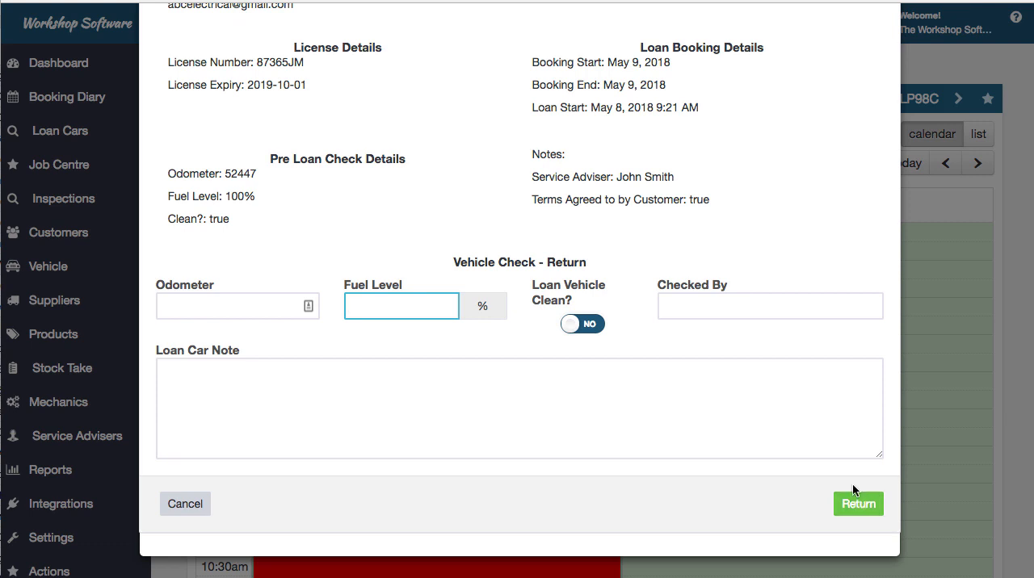
left_click(223, 300)
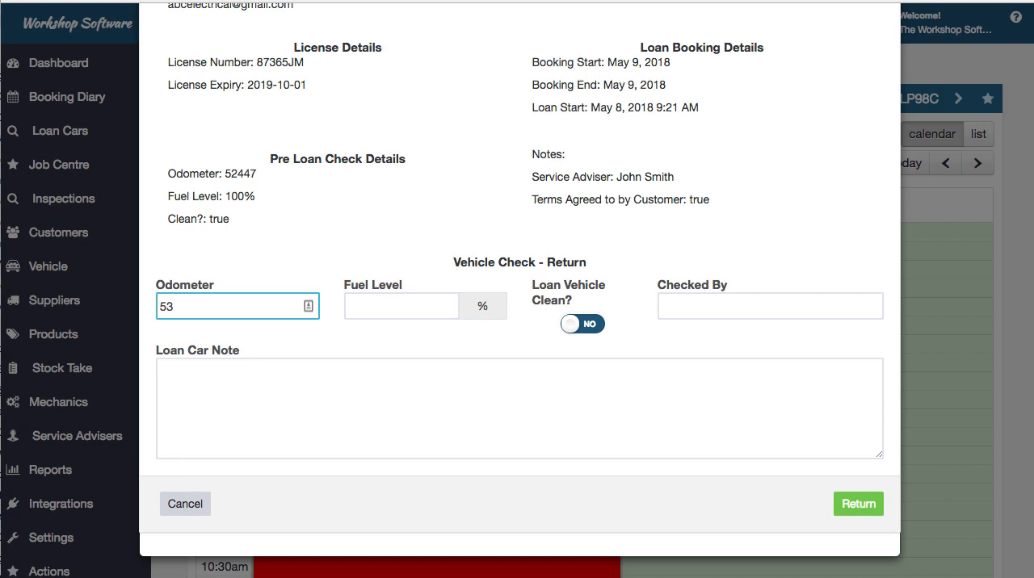
type("87")
left_click(405, 308)
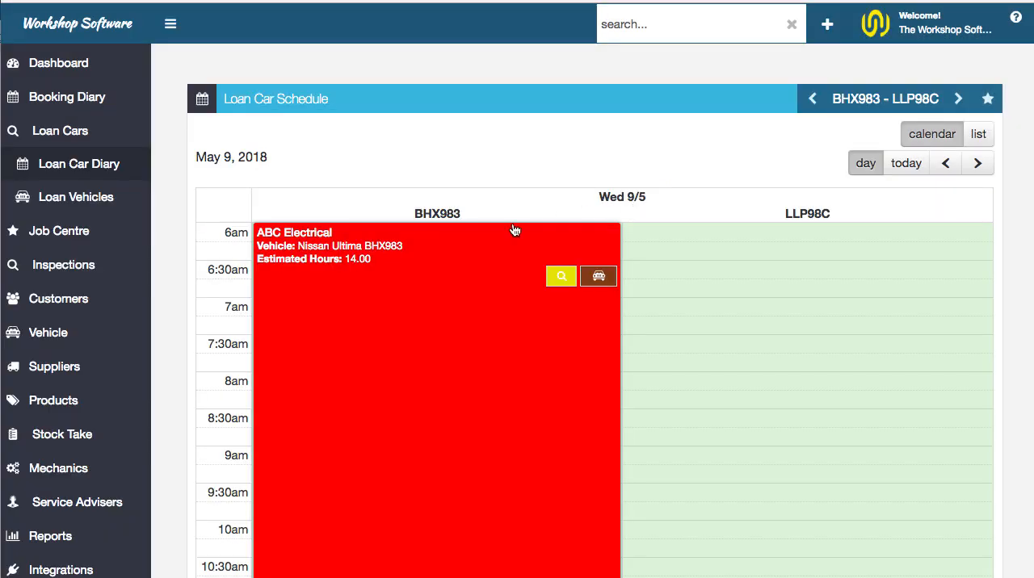
Review the Loan Car Terms and Conditions text in the company's message settings and save the messages
scroll(515, 231, "down", 6)
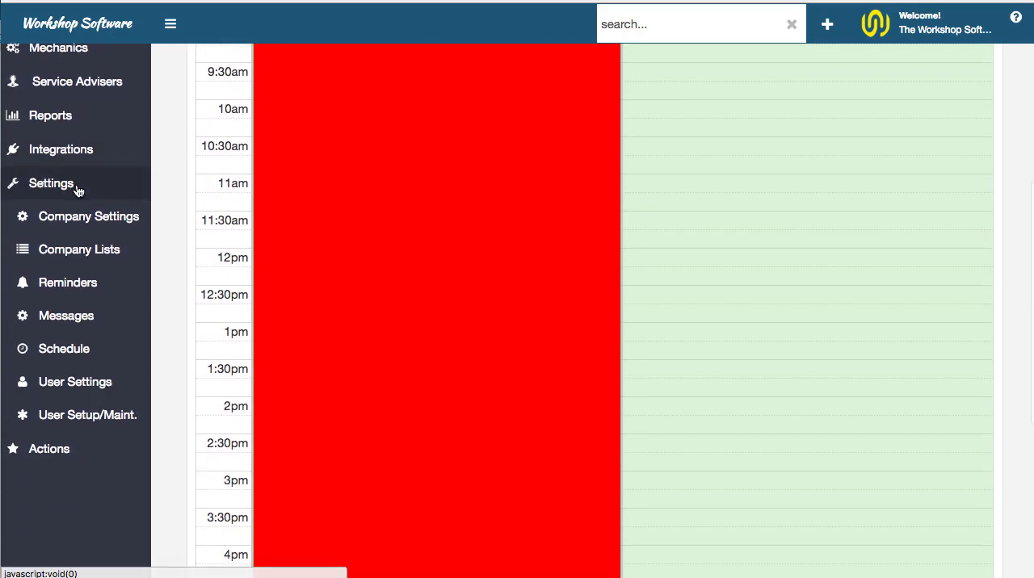
left_click(84, 319)
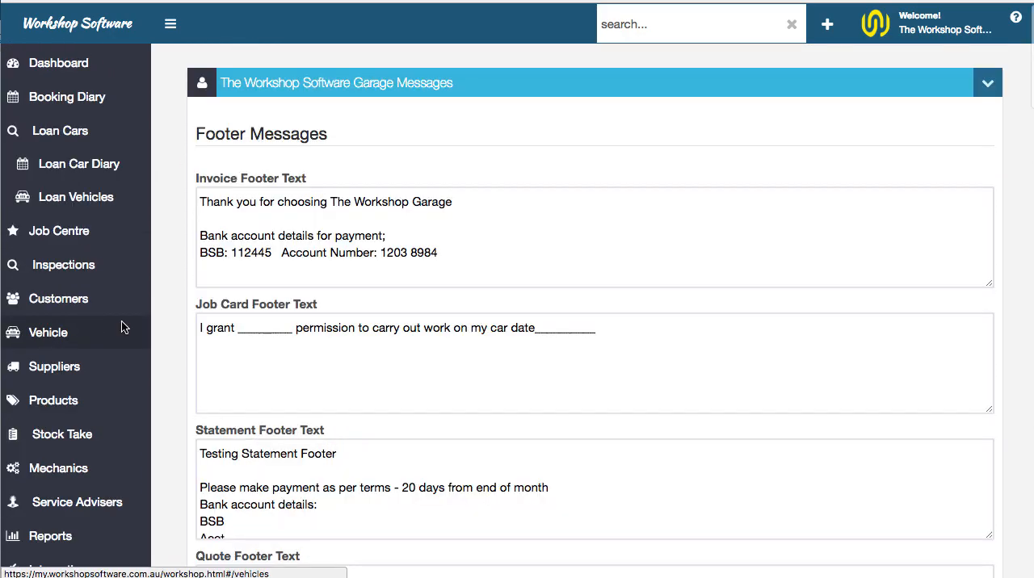
scroll(489, 340, "down", 3)
scroll(489, 340, "down", 15)
scroll(488, 341, "up", 5)
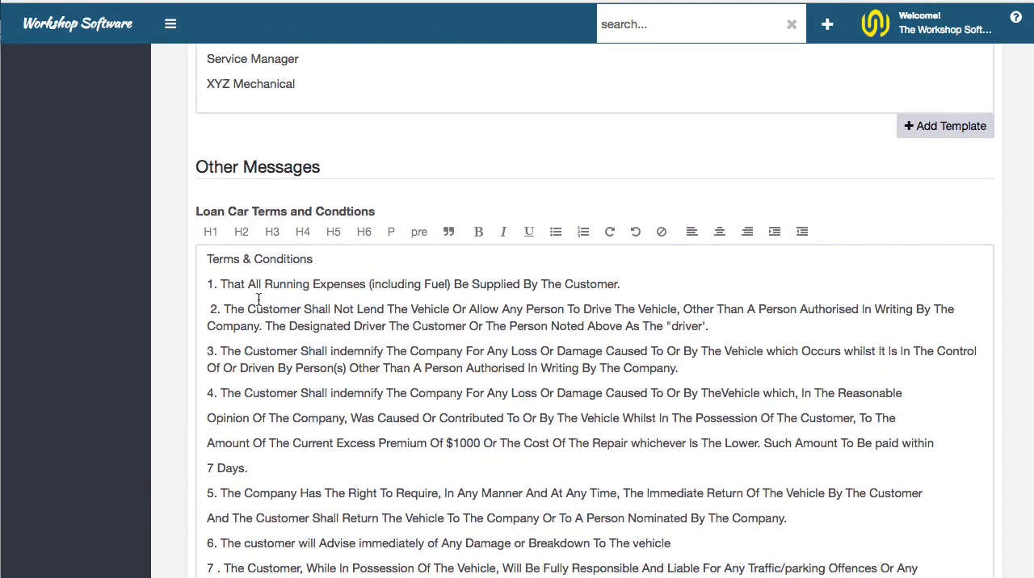
scroll(270, 328, "down", 3)
scroll(271, 328, "down", 3)
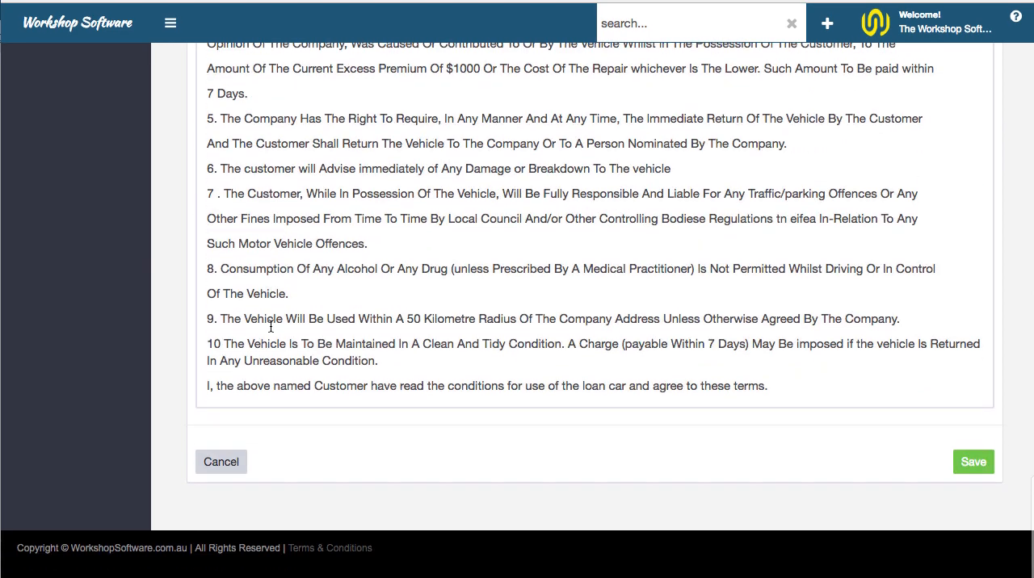
left_click(992, 464)
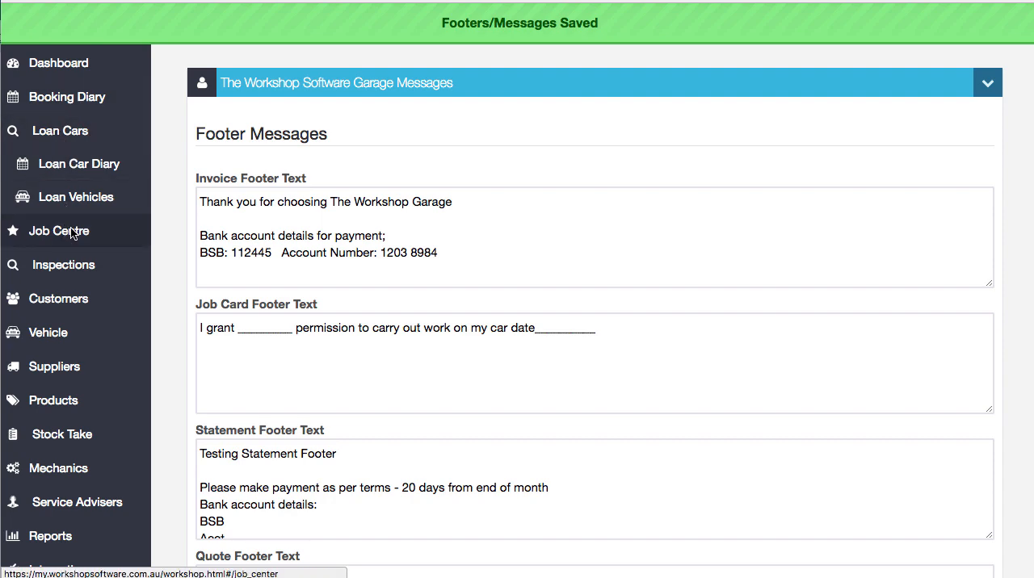
left_click(95, 231)
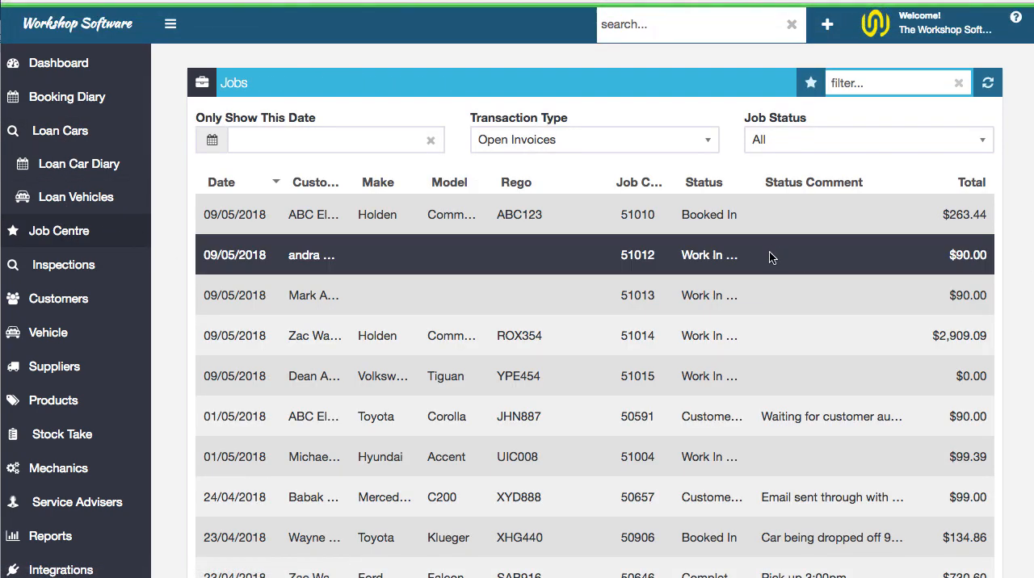
left_click(810, 420)
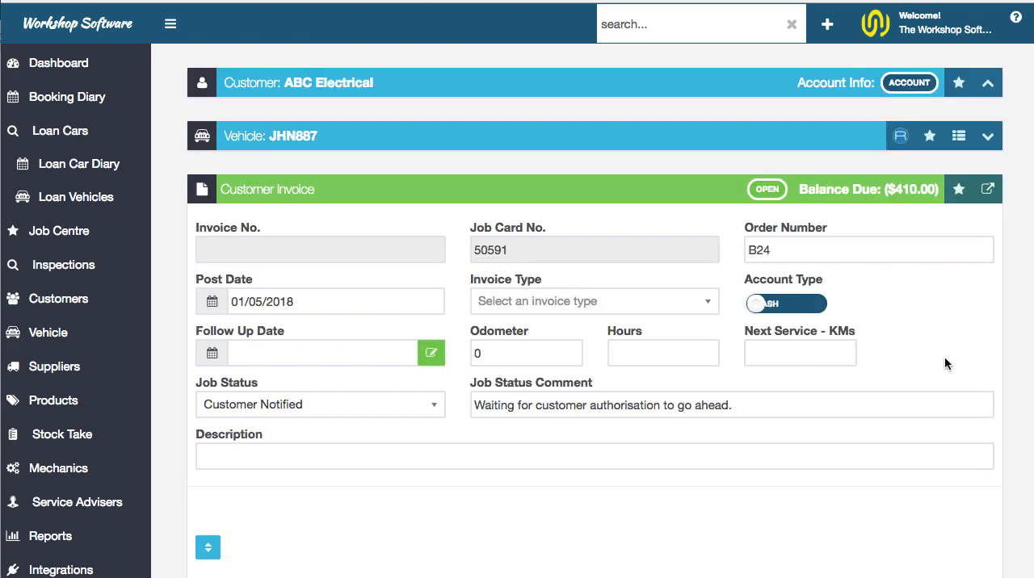
scroll(940, 360, "down", 5)
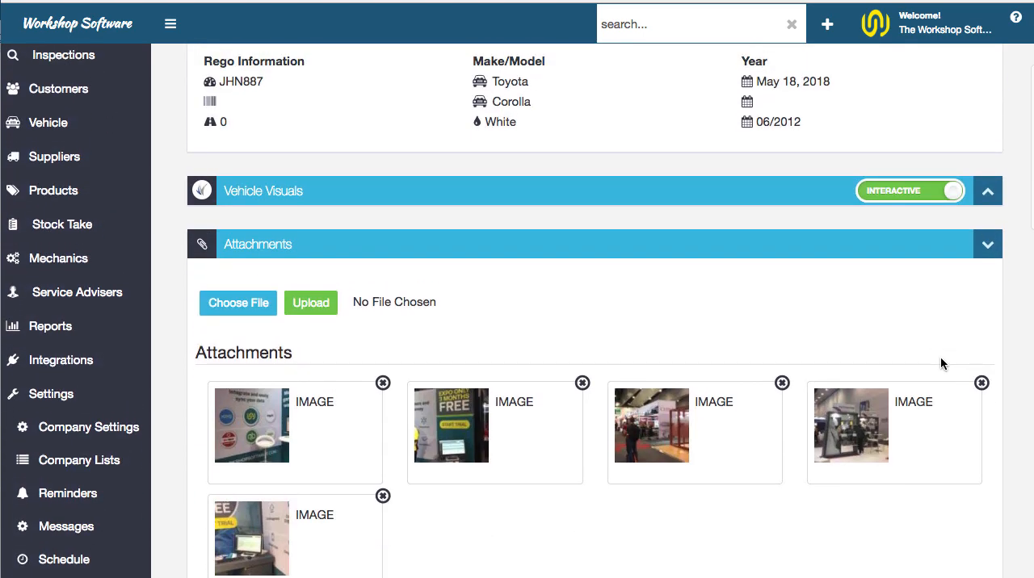
scroll(940, 359, "up", 3)
scroll(940, 356, "up", 3)
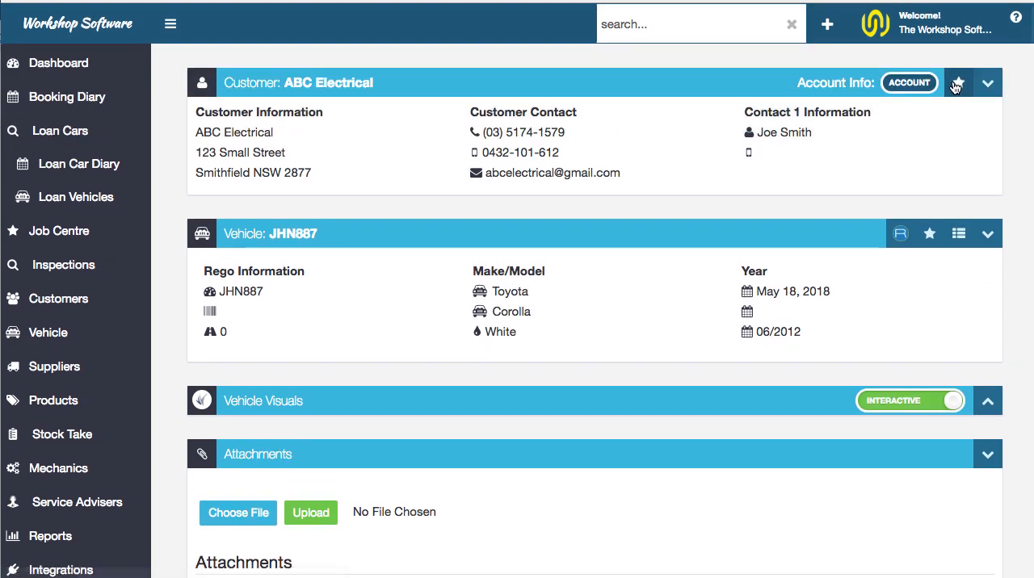
left_click(958, 84)
scroll(897, 280, "down", 7)
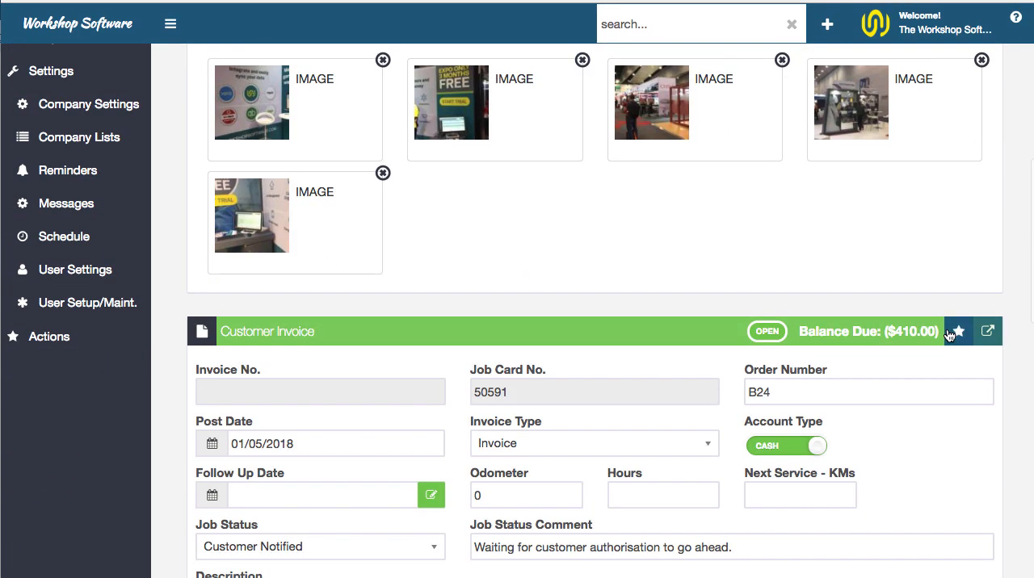
left_click(955, 334)
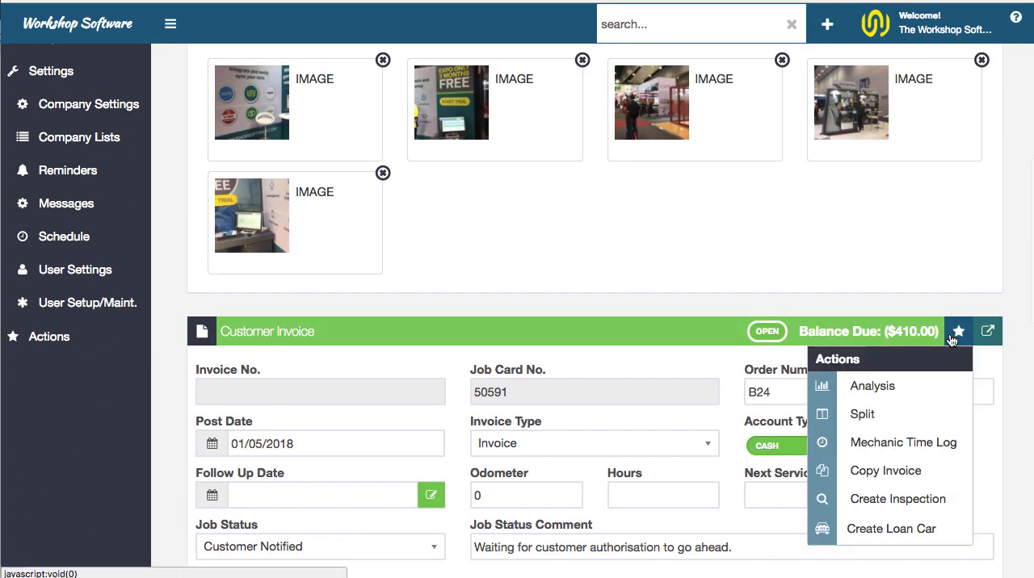
left_click(897, 528)
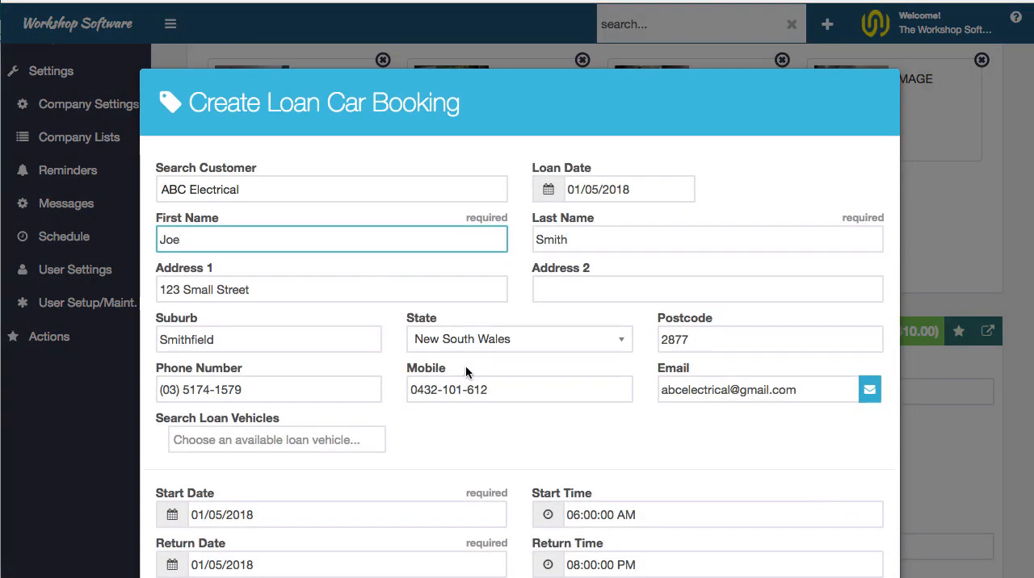
scroll(556, 310, "down", 3)
left_click(300, 343)
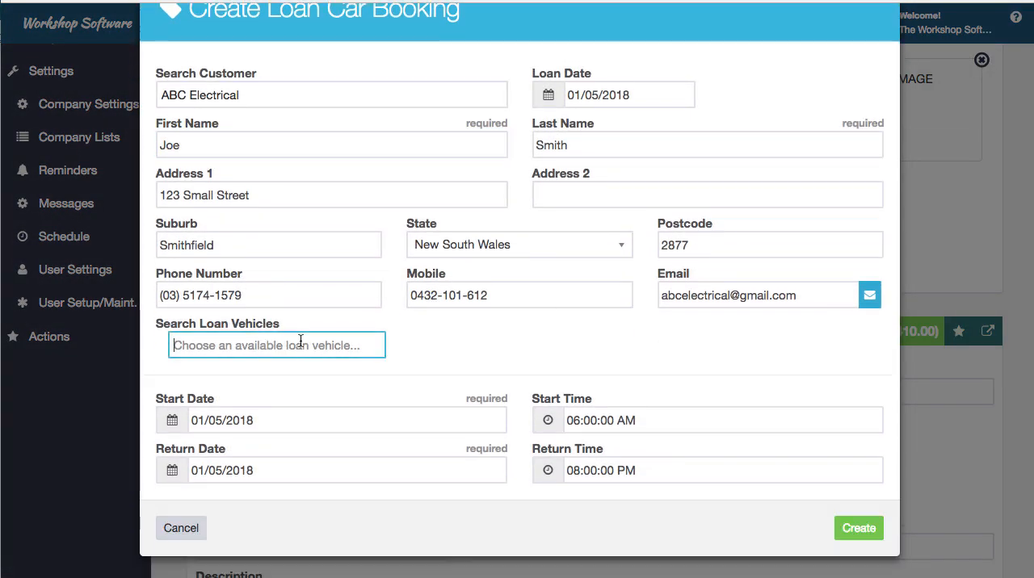
type("l")
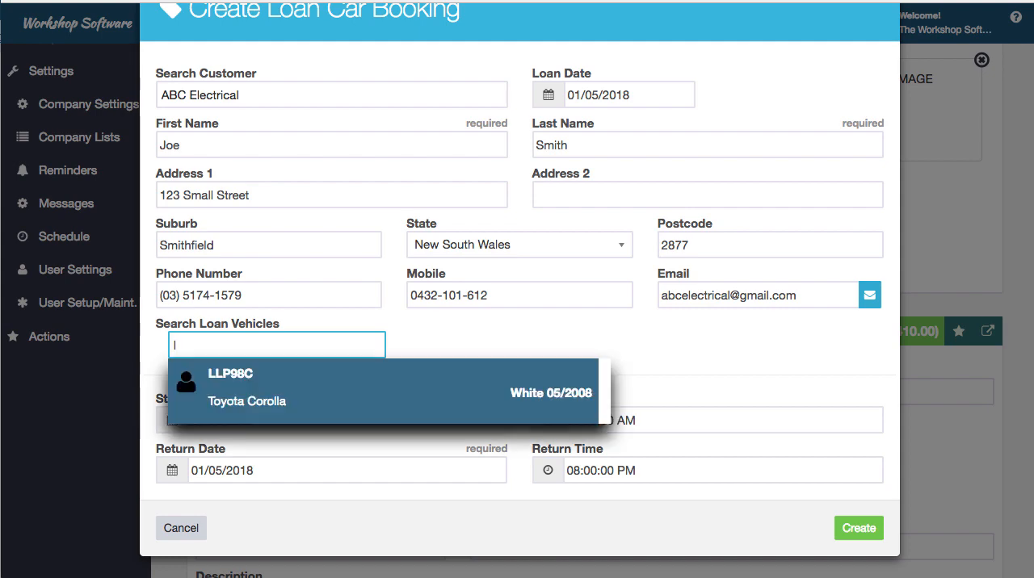
left_click(320, 383)
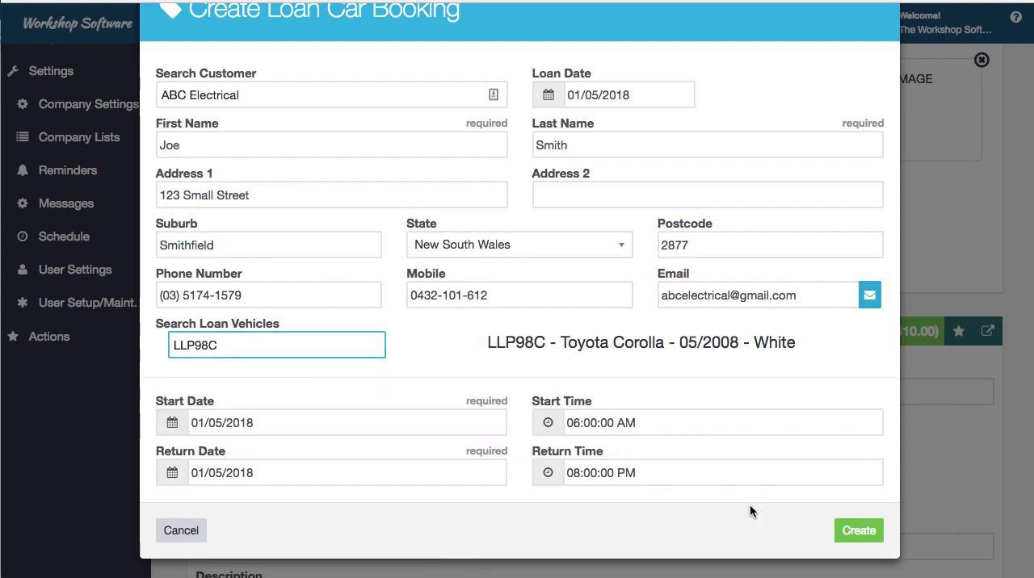
left_click(859, 531)
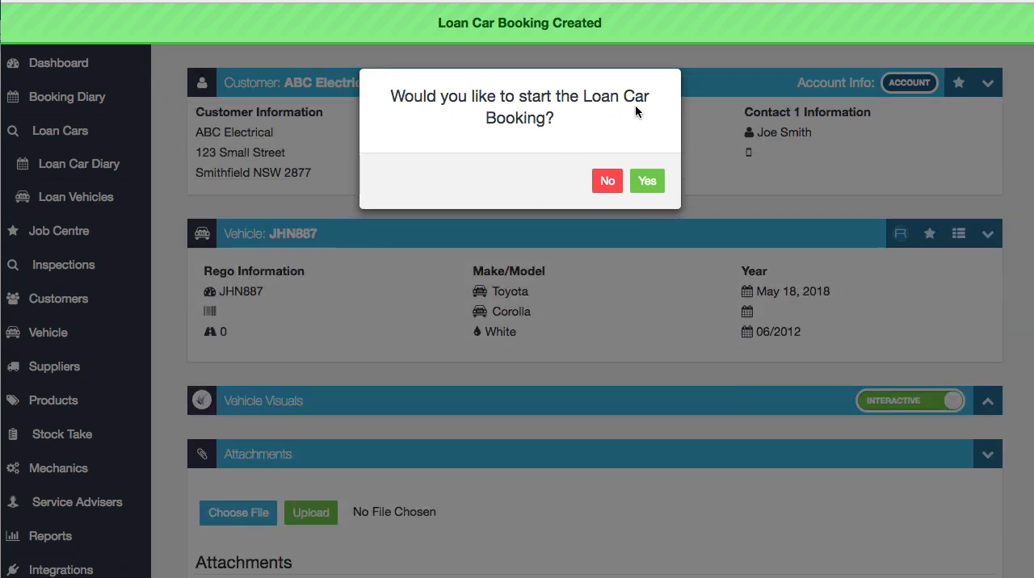
Start the loan car booking and enter the driver's license number and the license expiry date 05/05/2020
left_click(647, 181)
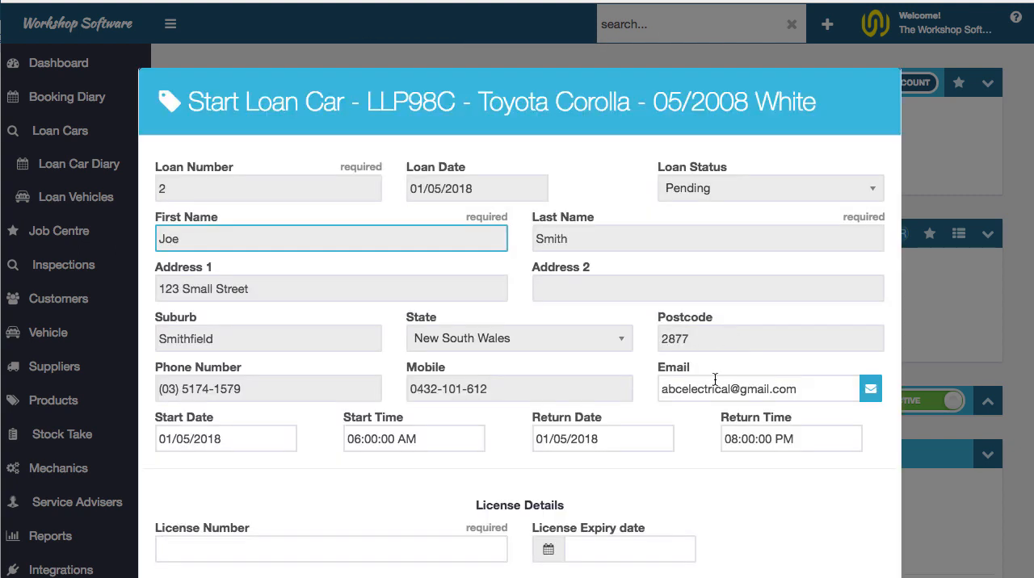
scroll(714, 388, "down", 3)
scroll(714, 402, "down", 2)
left_click(258, 329)
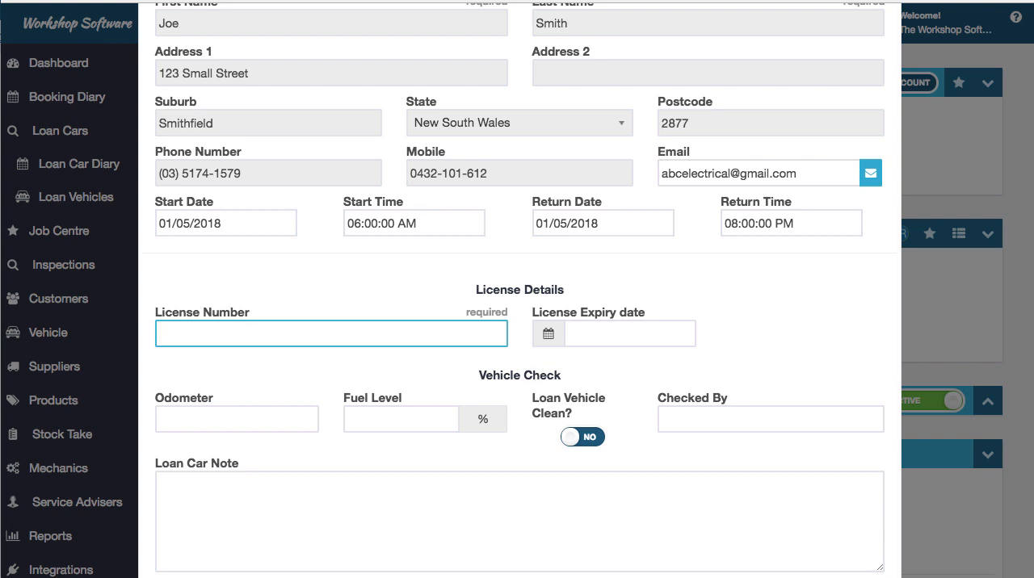
key("Tab")
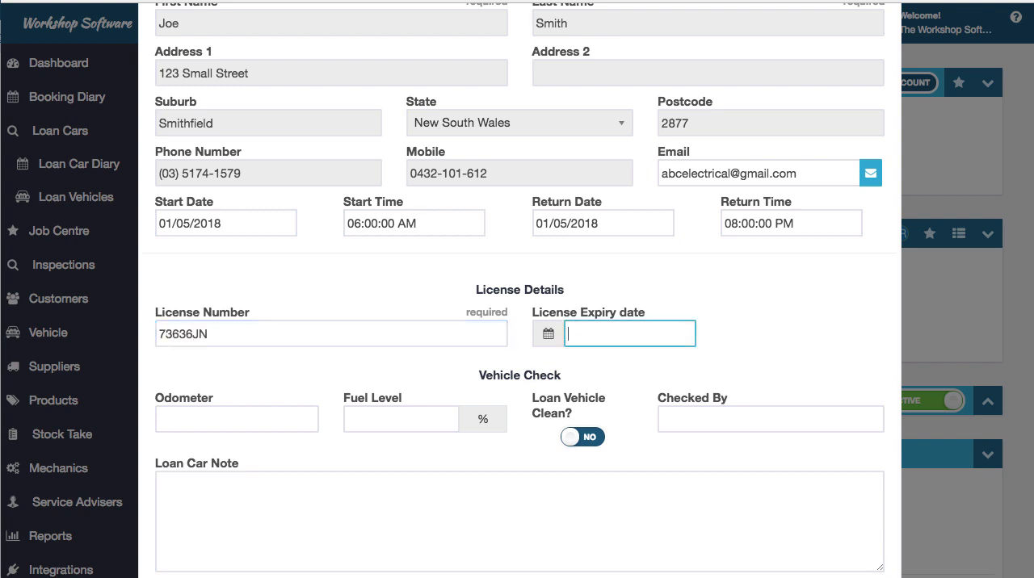
type("05")
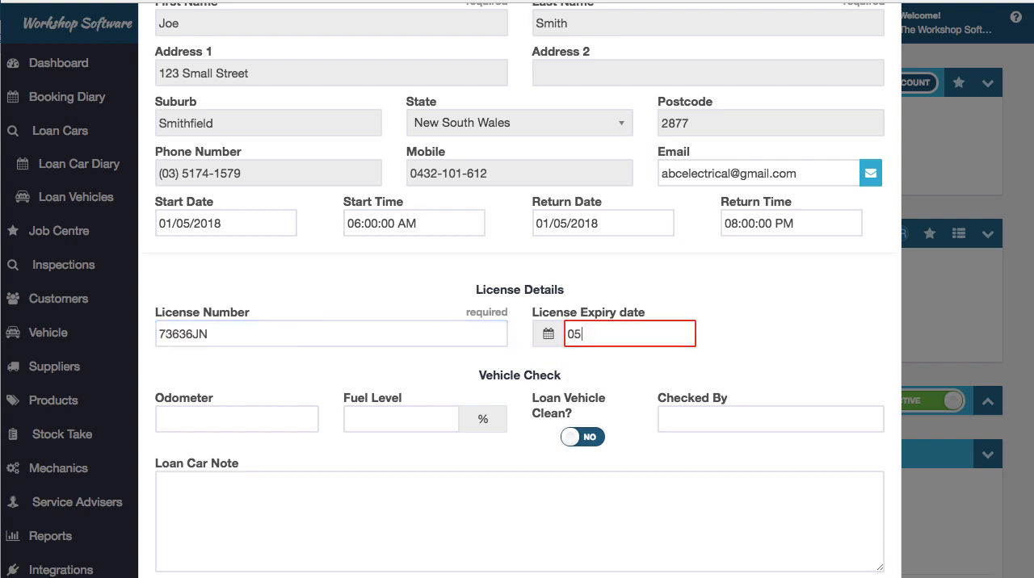
type("/05/2020")
key("Tab")
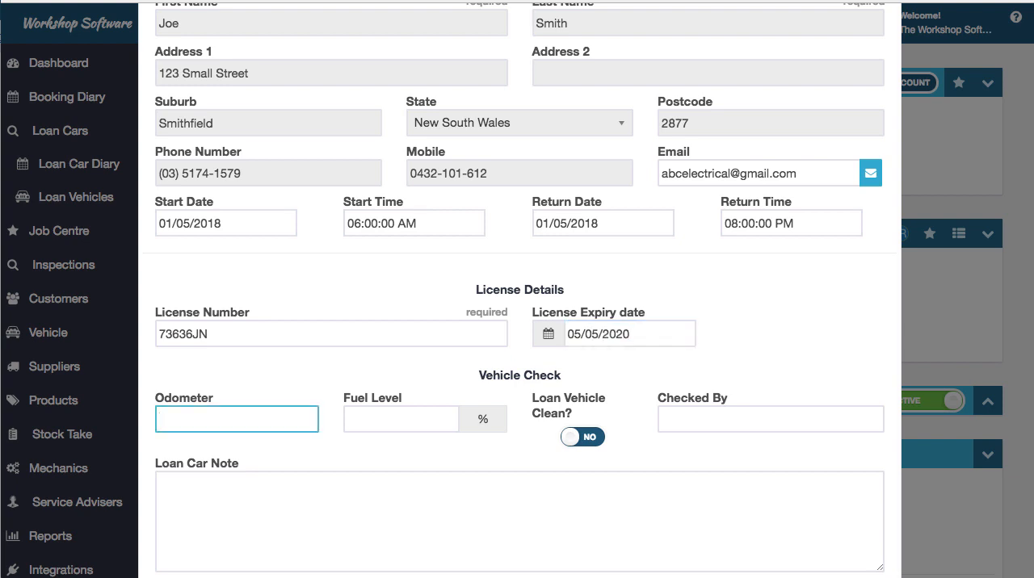
Complete the pre-loan vehicle check with odometer 85745, fuel level 100%, vehicle clean and the checking service adviser, and continue to the terms
type("85745")
key("Tab")
type("100")
key("Tab")
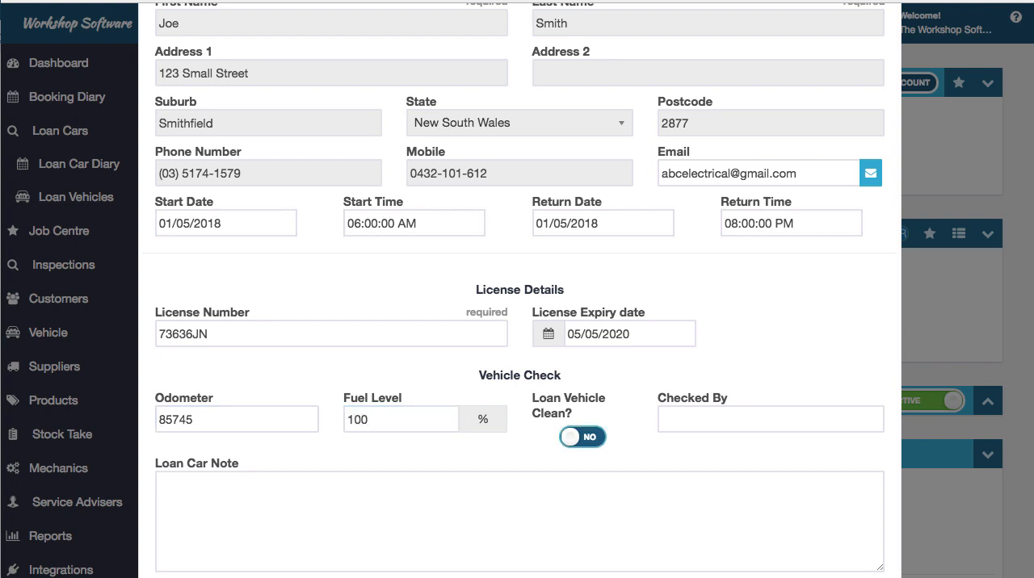
left_click(566, 437)
left_click(720, 417)
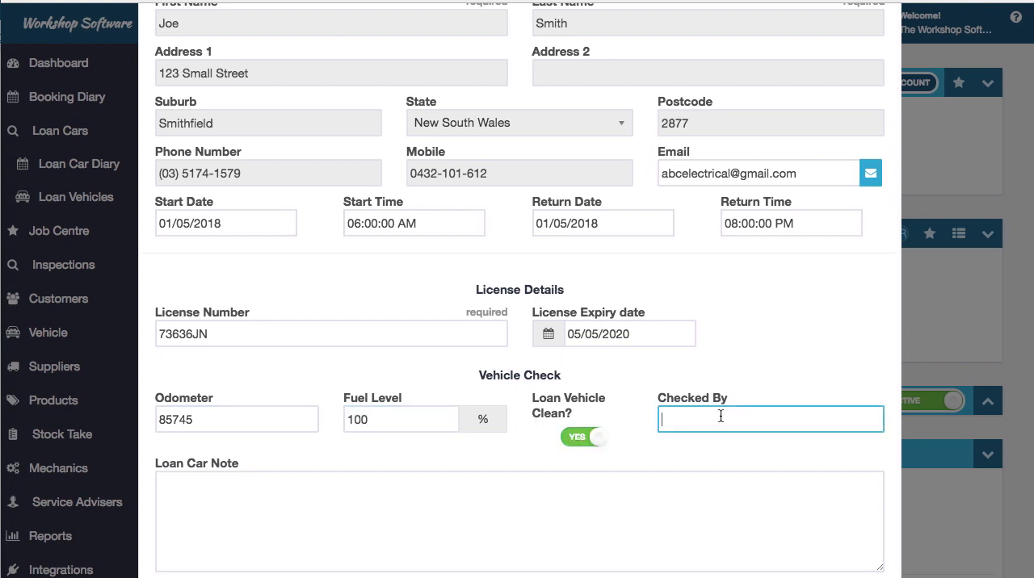
type("jo")
left_click(770, 478)
scroll(785, 486, "down", 3)
left_click(856, 532)
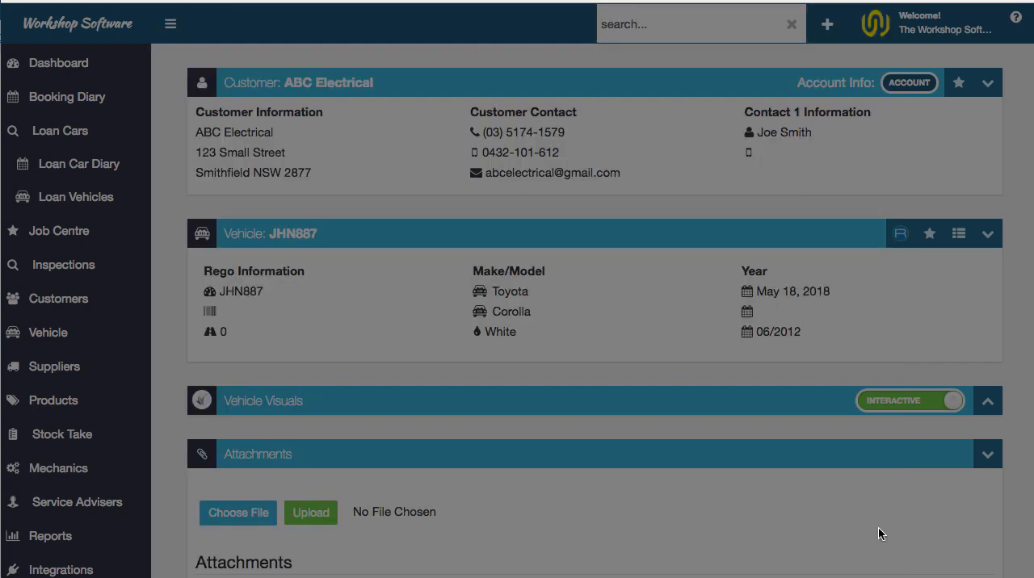
Agree to the loan car terms and conditions and confirm the loan after reviewing the printable authorisation
left_click(521, 467)
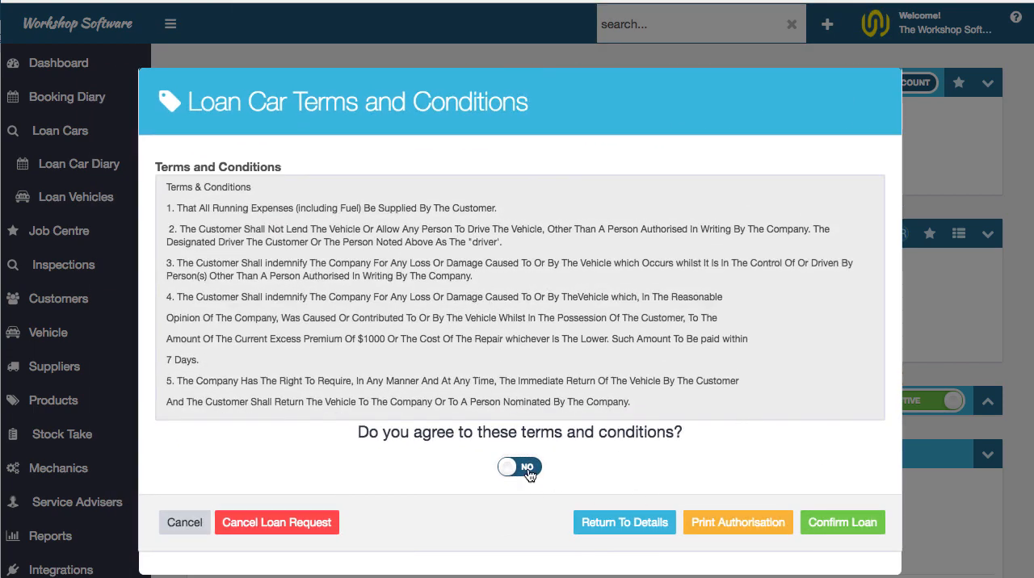
left_click(761, 522)
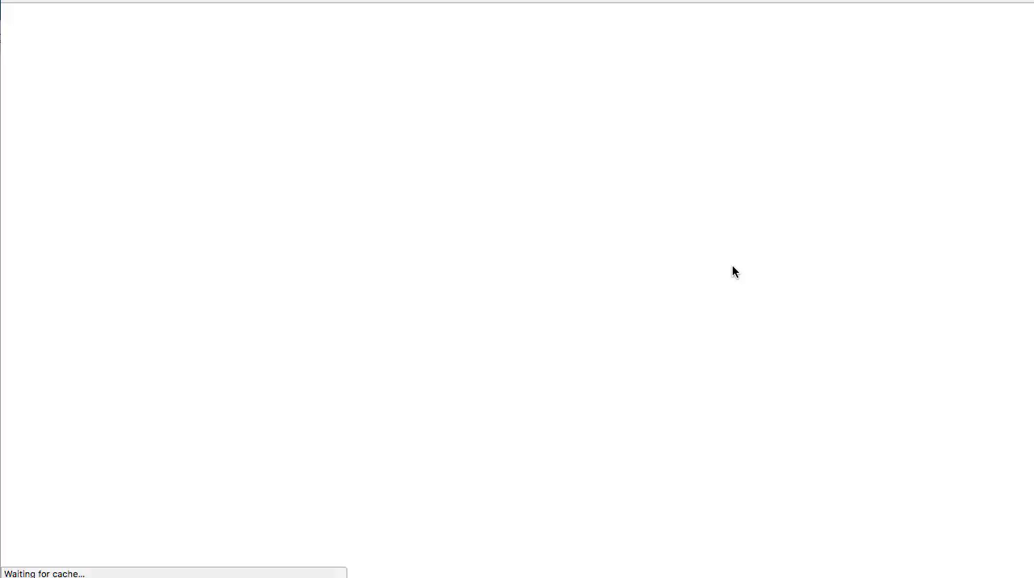
scroll(524, 370, "down", 4)
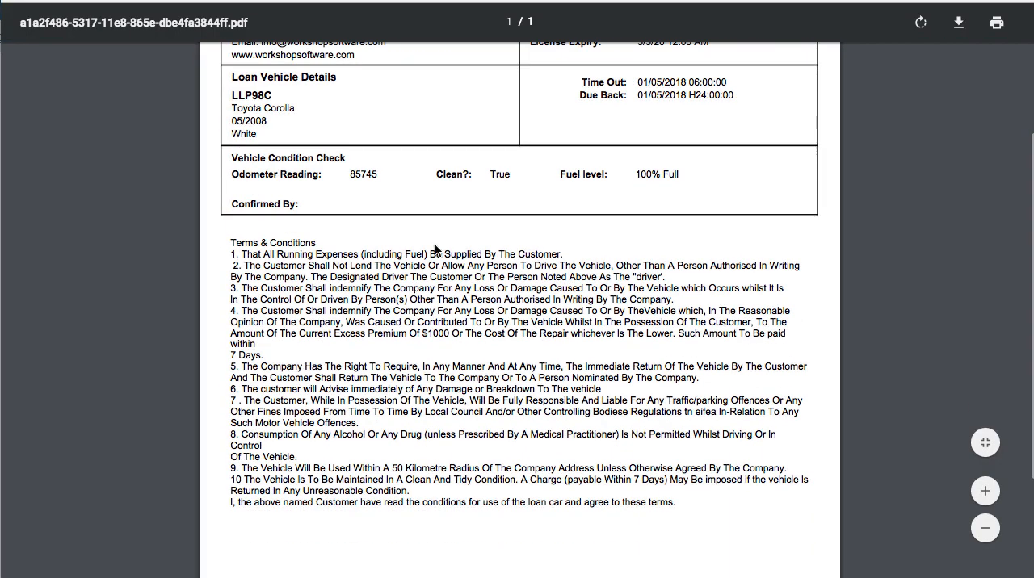
scroll(419, 503, "down", 2)
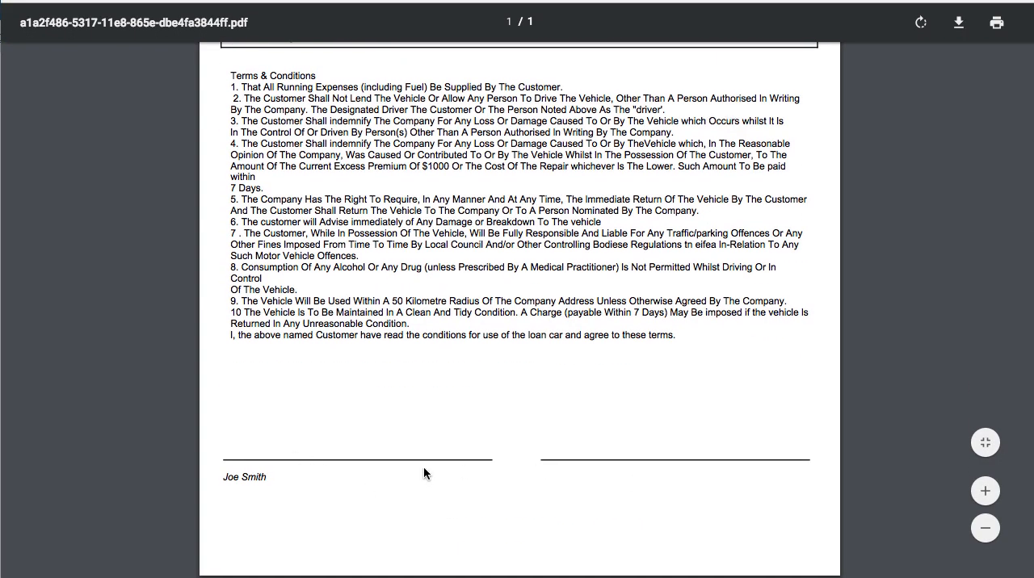
scroll(503, 478, "up", 5)
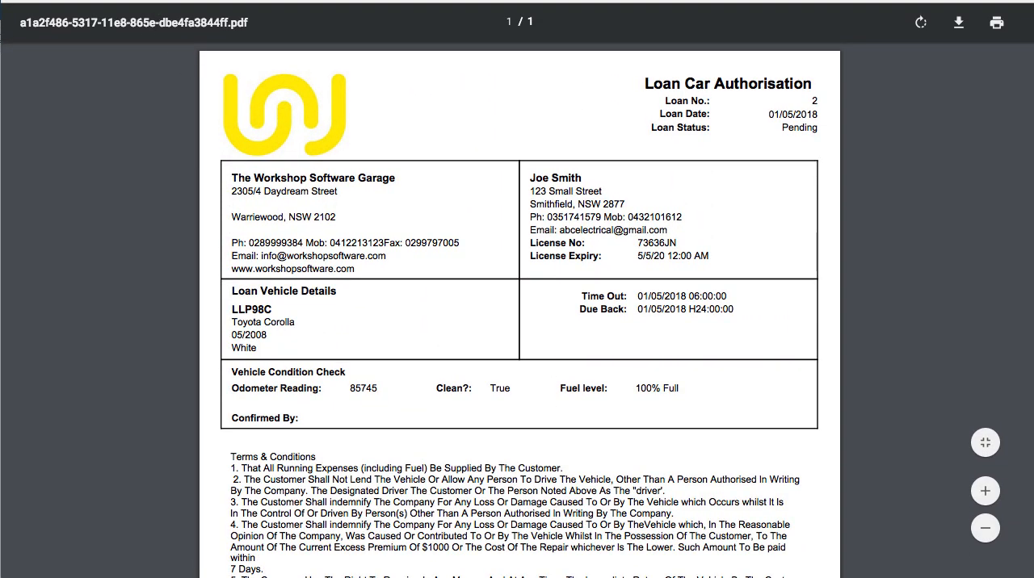
left_click(243, 1)
left_click(843, 522)
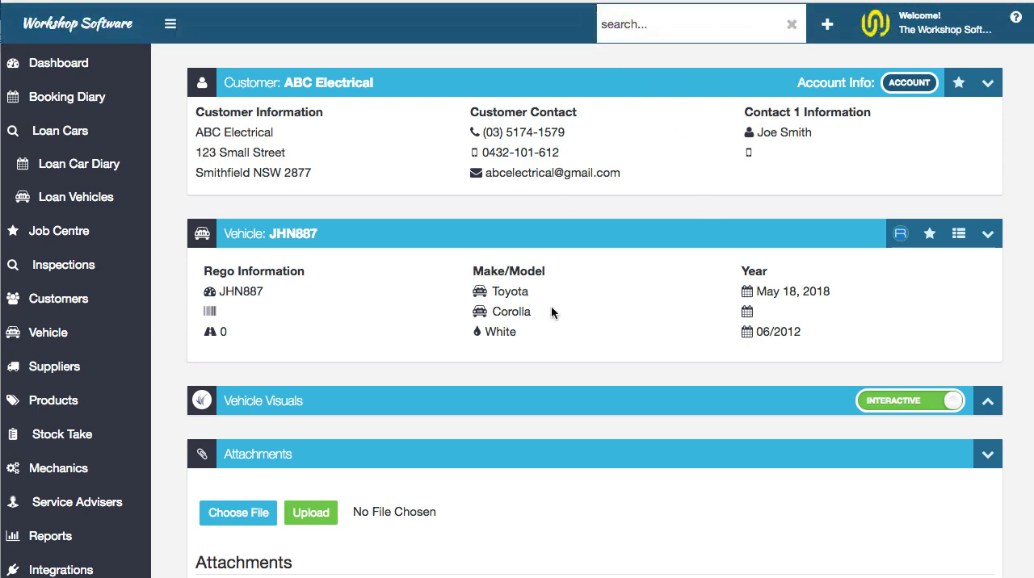
Review the loan car's customer, vehicle, booking and pre-loan check details from the invoice's actions, and close the review
scroll(557, 312, "down", 15)
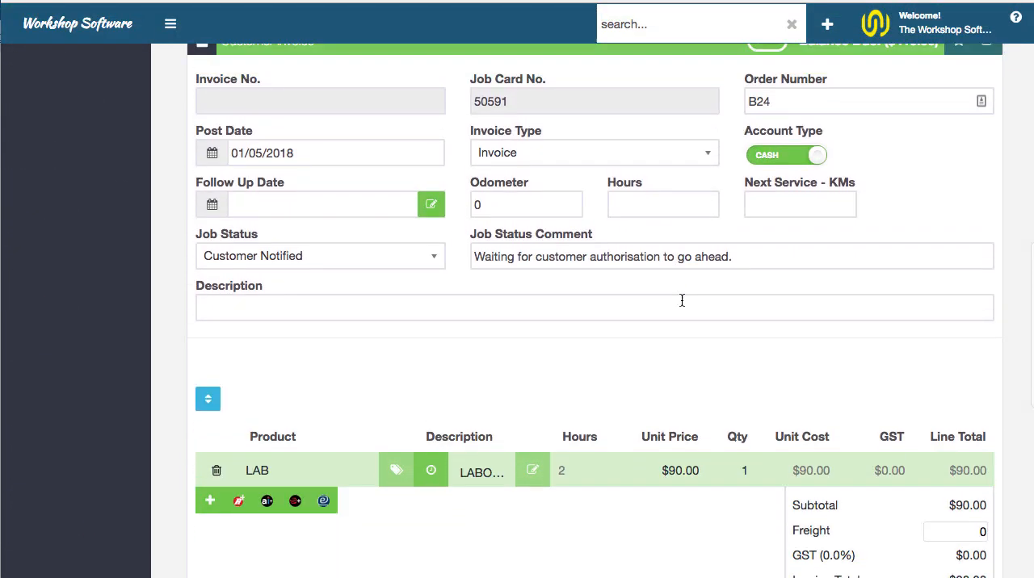
scroll(682, 300, "up", 2)
left_click(954, 99)
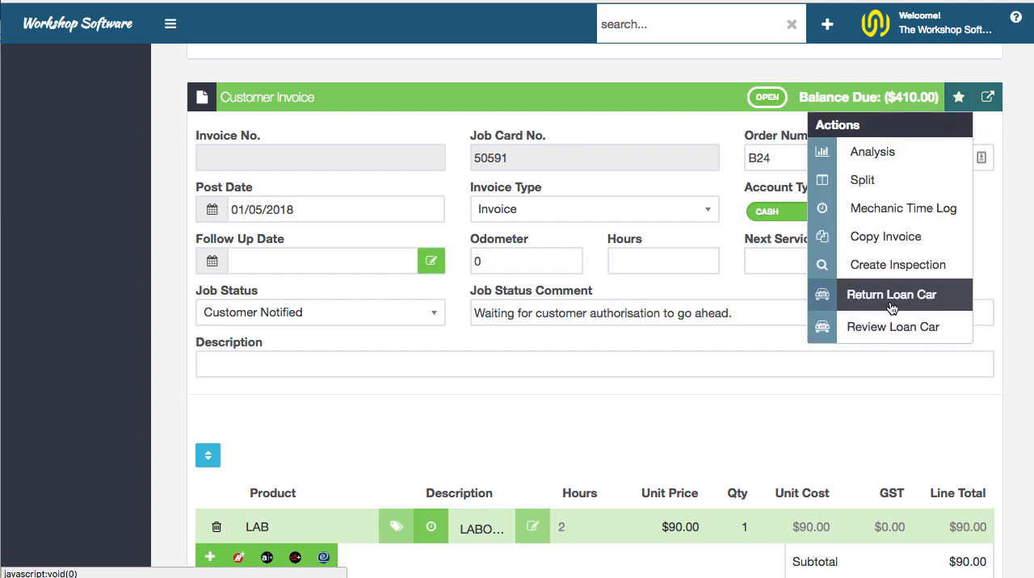
left_click(915, 332)
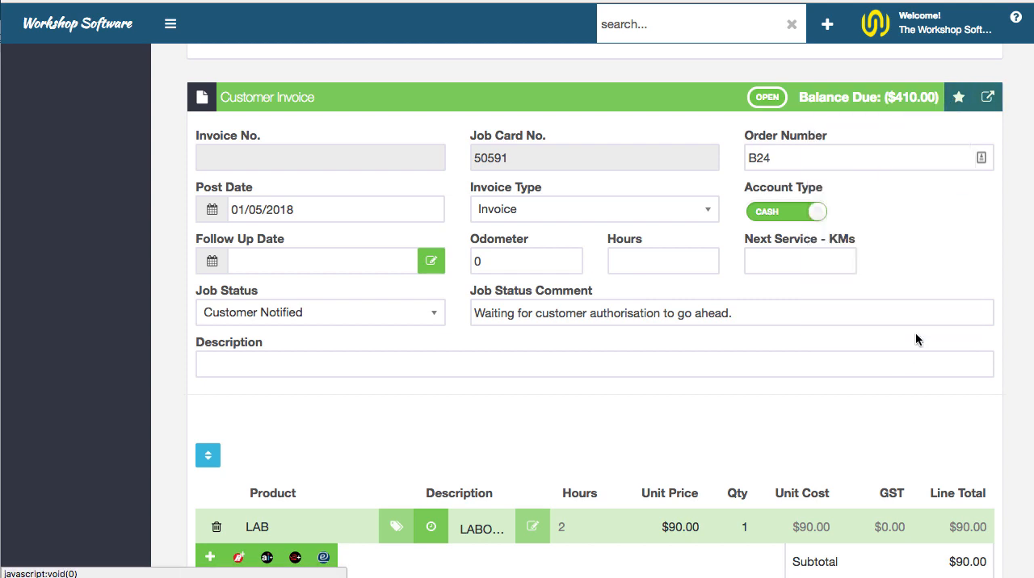
scroll(612, 327, "down", 3)
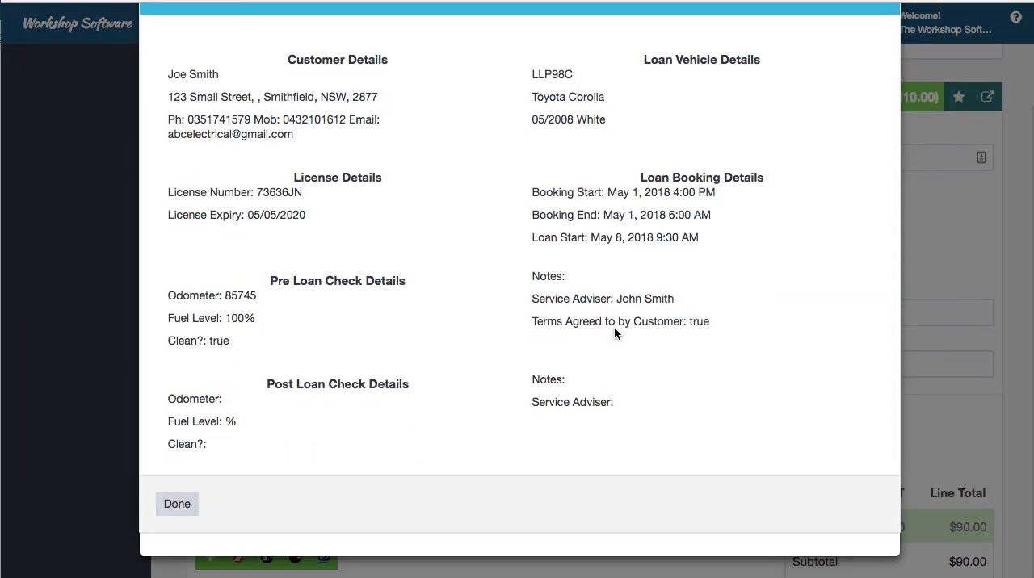
scroll(614, 328, "up", 3)
scroll(616, 330, "down", 3)
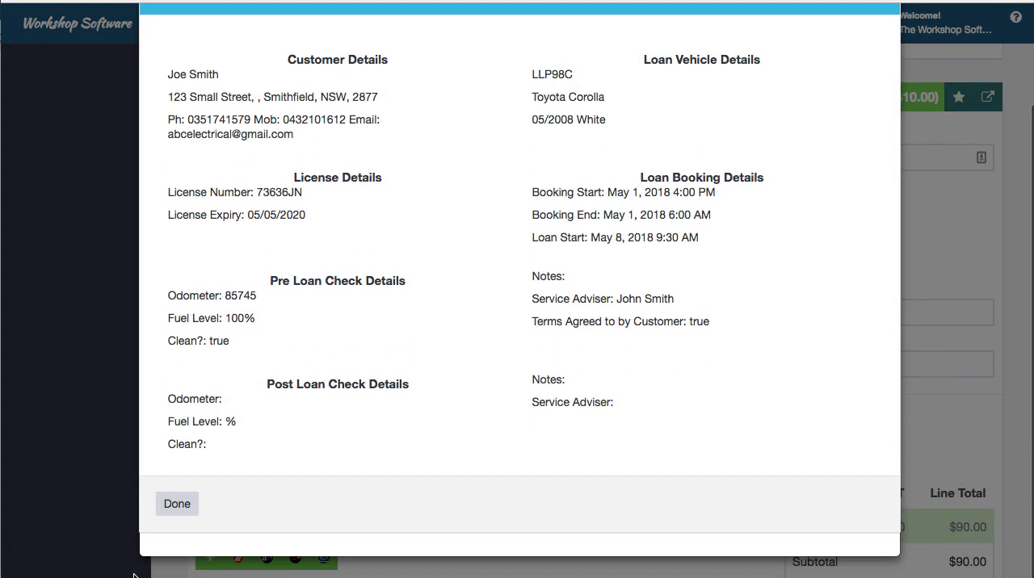
left_click(194, 511)
Begin returning the loan car from the invoice's actions, entering the return odometer 85850 and fuel level 100%
left_click(958, 97)
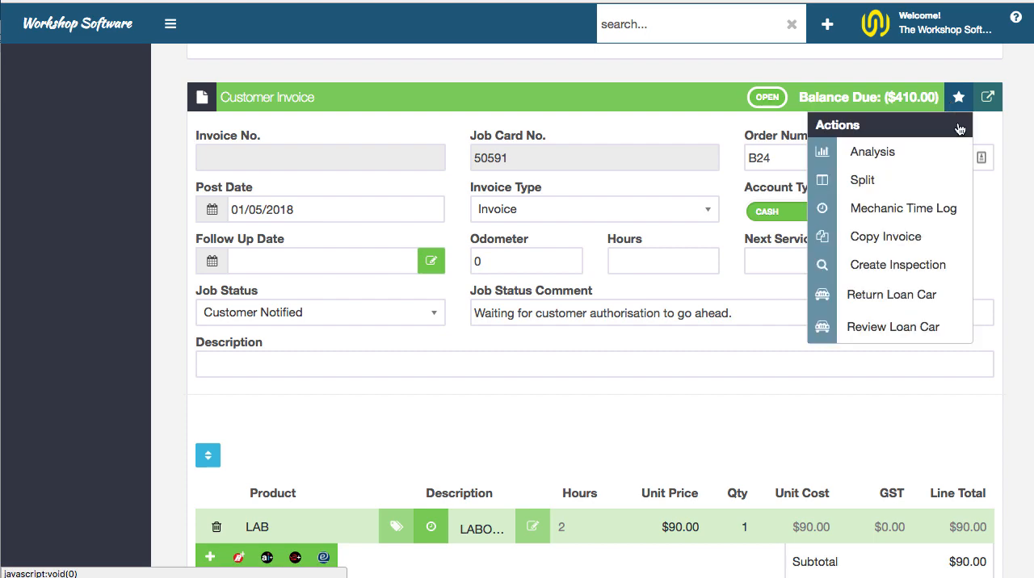
left_click(945, 296)
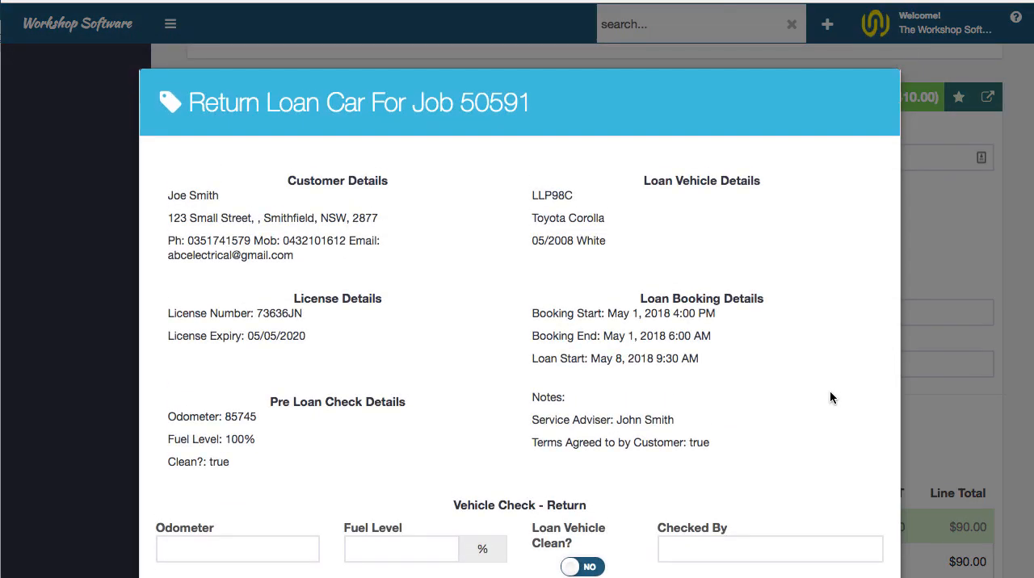
scroll(829, 390, "down", 2)
left_click(209, 384)
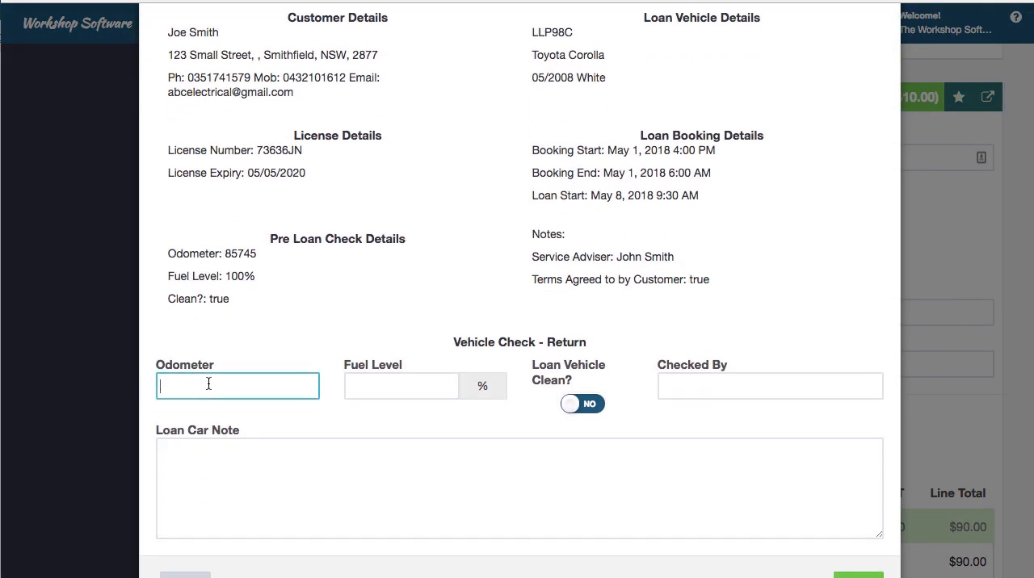
type("85850")
key("Tab")
type("100")
key("Tab")
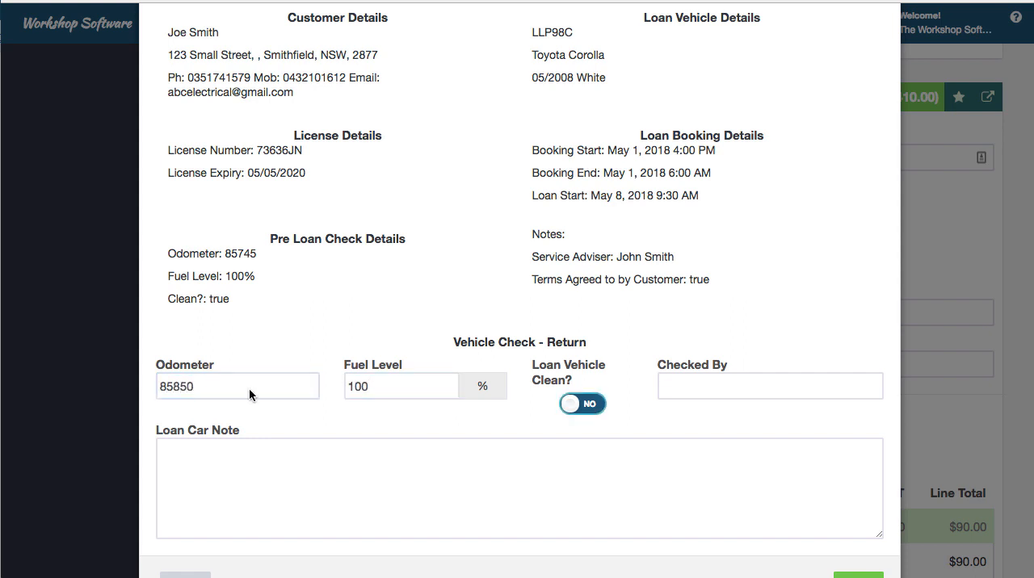
Mark the returned loan vehicle as clean, select who checked it, and complete the loan car return
key("space")
left_click(722, 390)
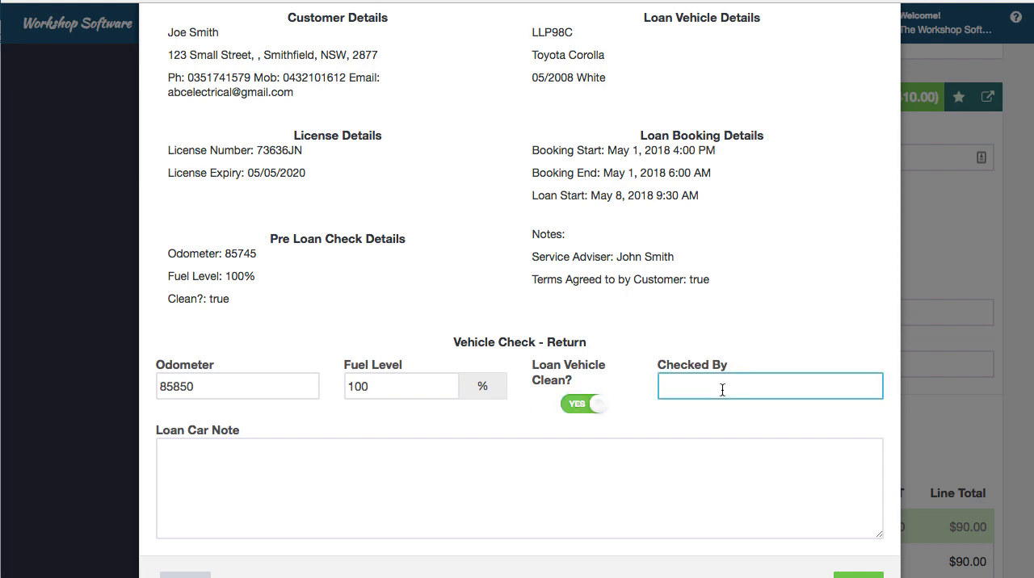
left_click(723, 432)
scroll(810, 521, "down", 2)
left_click(853, 525)
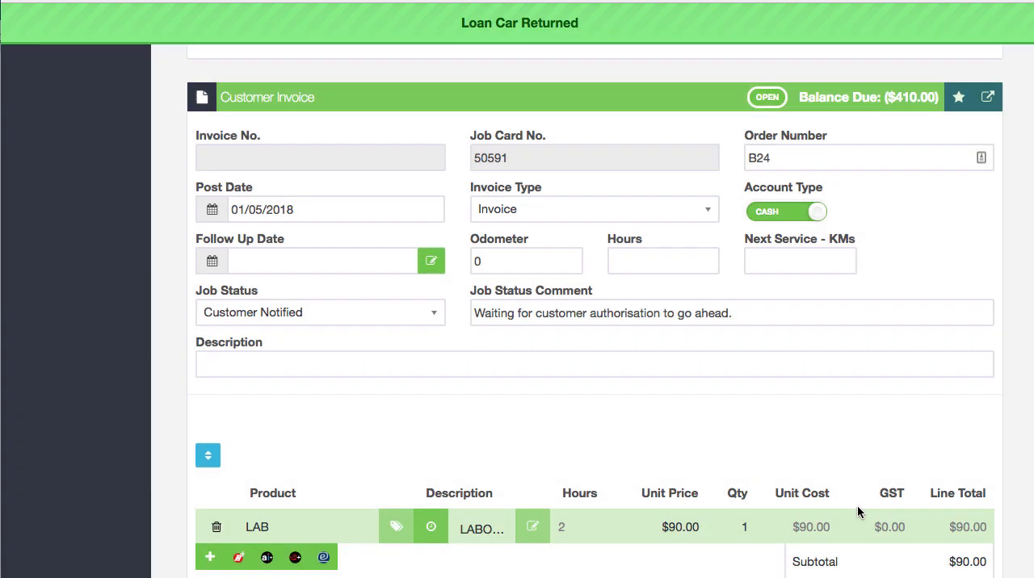